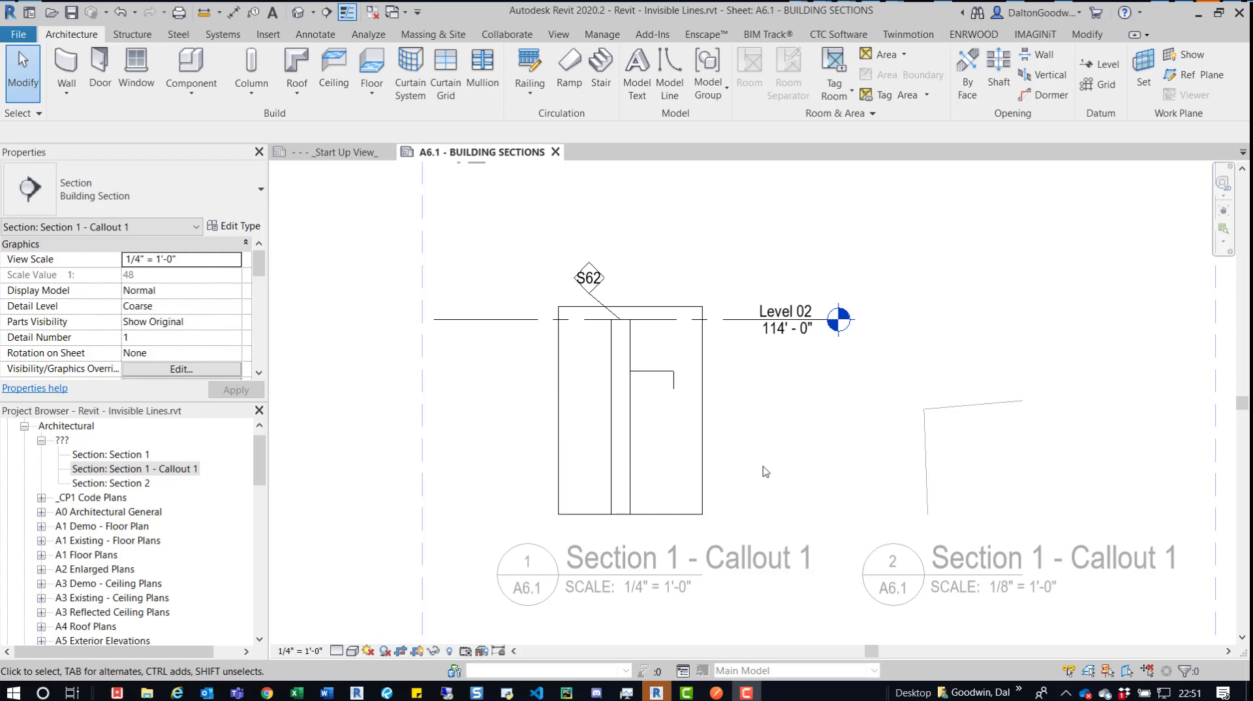
# Zoom and pan on sheet A6.1 until the Section 1 - Callout 1 wall lines below Level 02 fill the view.
pyautogui.scroll(1, 735, 457)
pyautogui.scroll(1, 605, 450)
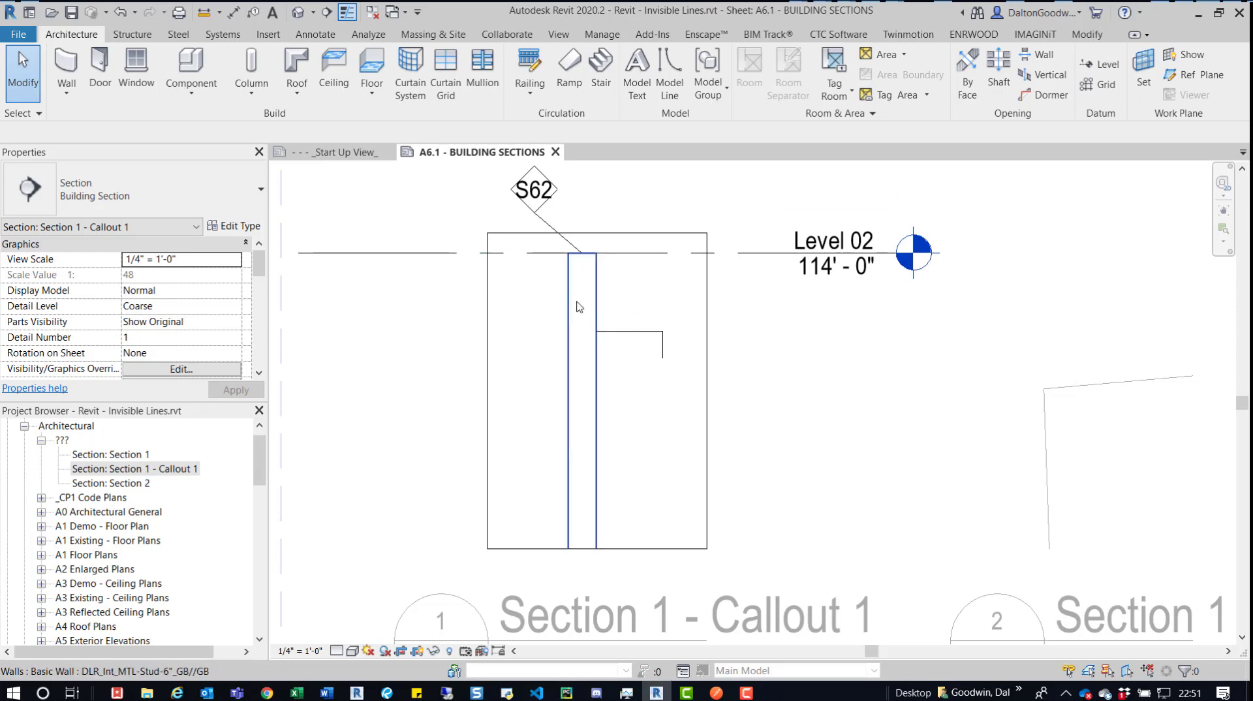
pyautogui.moveTo(596, 336); pyautogui.dragTo(654, 387, button='middle')
pyautogui.scroll(2, 637, 338)
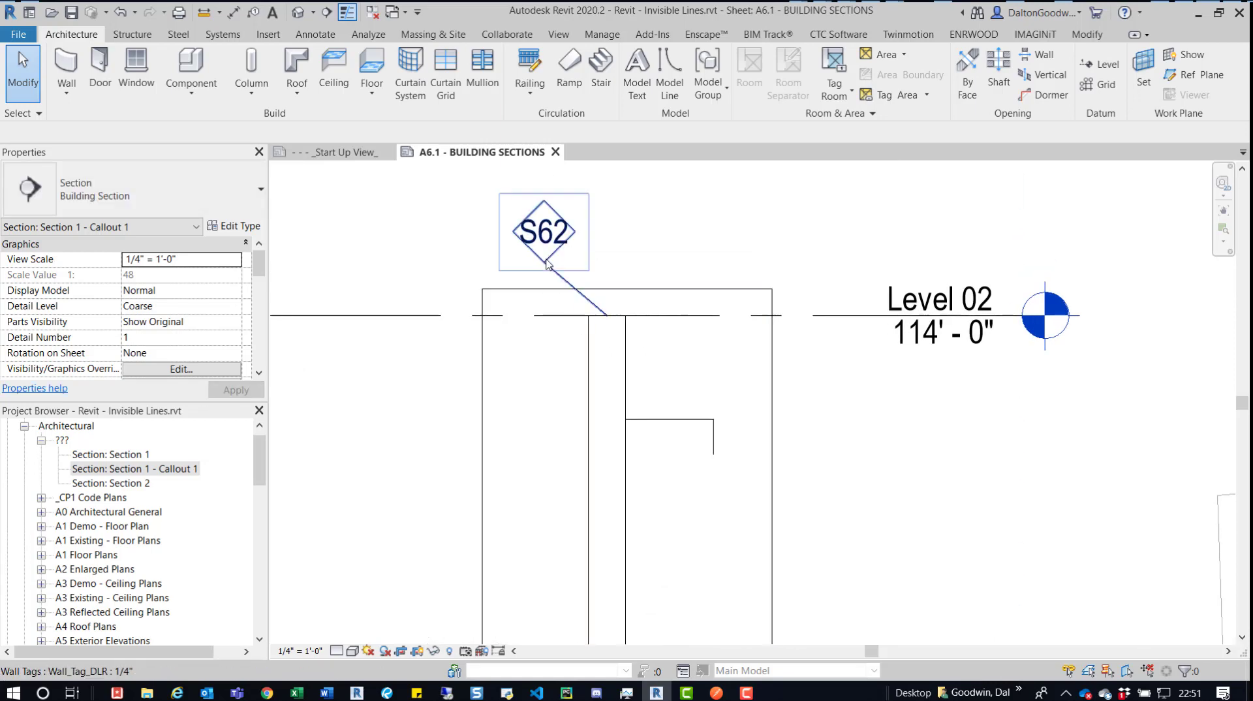
pyautogui.moveTo(523, 442); pyautogui.dragTo(515, 368, button='middle')
pyautogui.moveTo(527, 289); pyautogui.dragTo(520, 358, button='middle')
pyautogui.scroll(2, 579, 352)
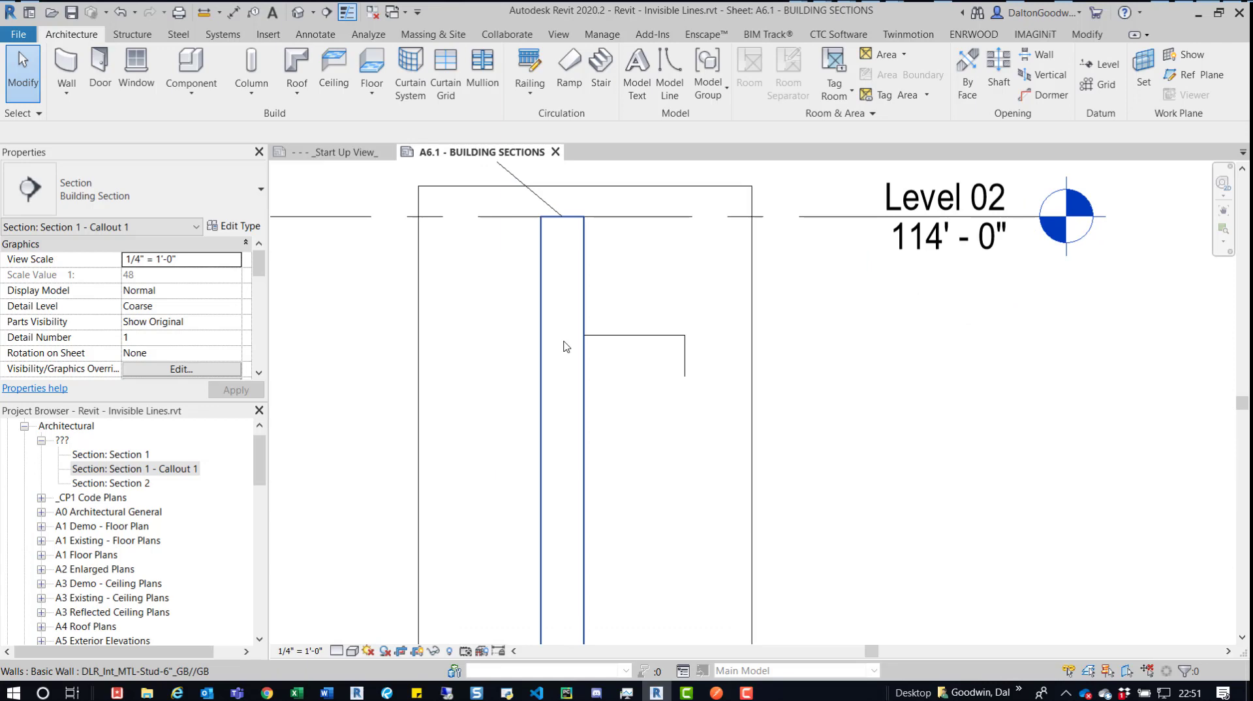
pyautogui.moveTo(607, 277); pyautogui.dragTo(662, 260, button='middle')
# Start the Modify tab's Linework tool with the <Invisible lines> line style selected.
pyautogui.click(1089, 35)
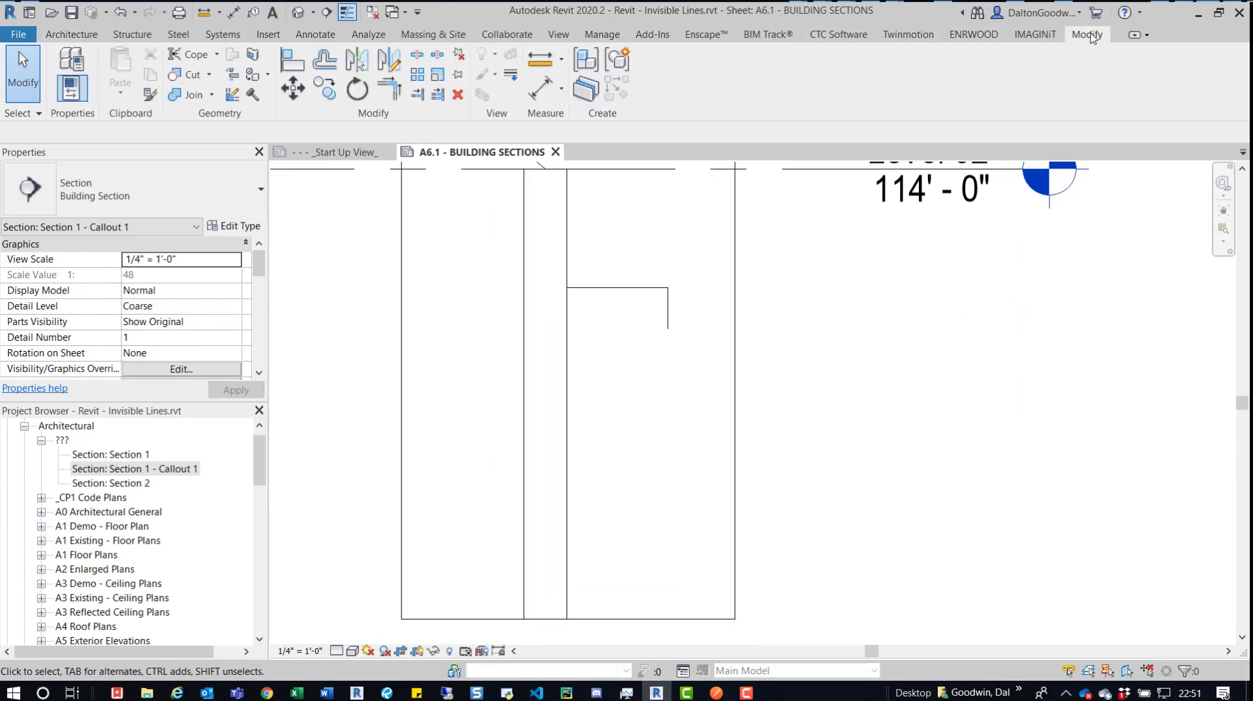
pyautogui.click(532, 94)
pyautogui.click(706, 88)
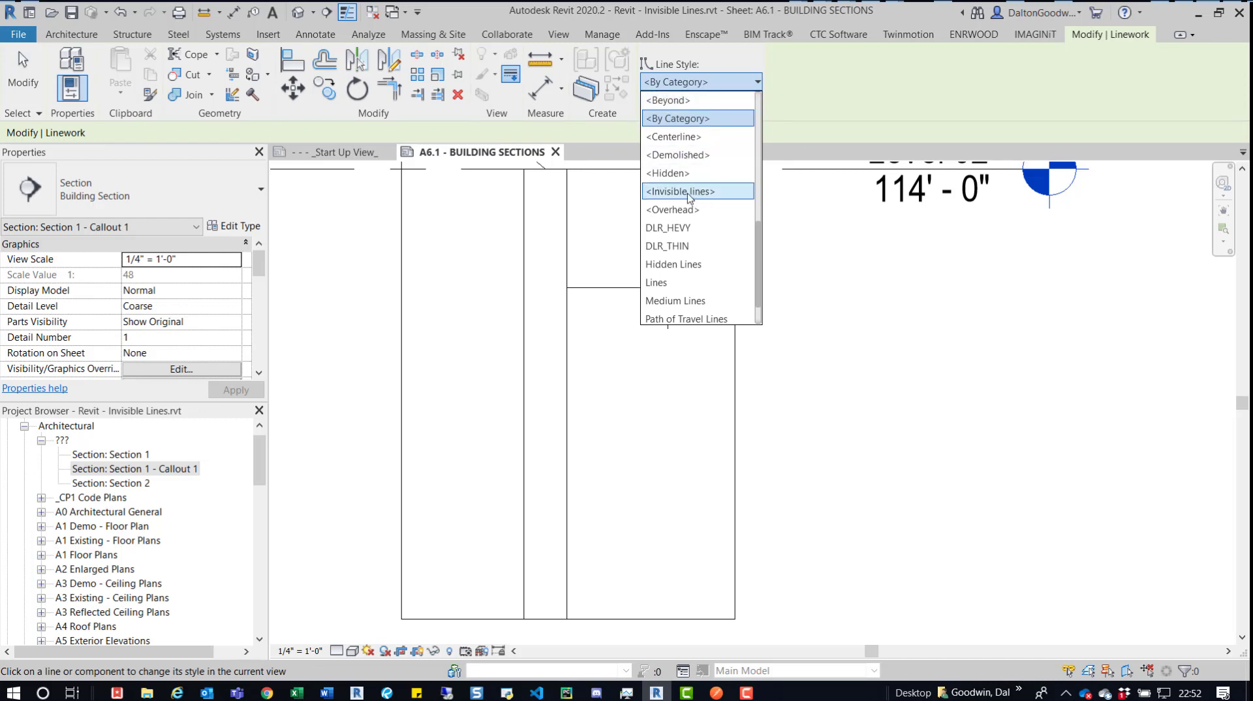
pyautogui.click(690, 197)
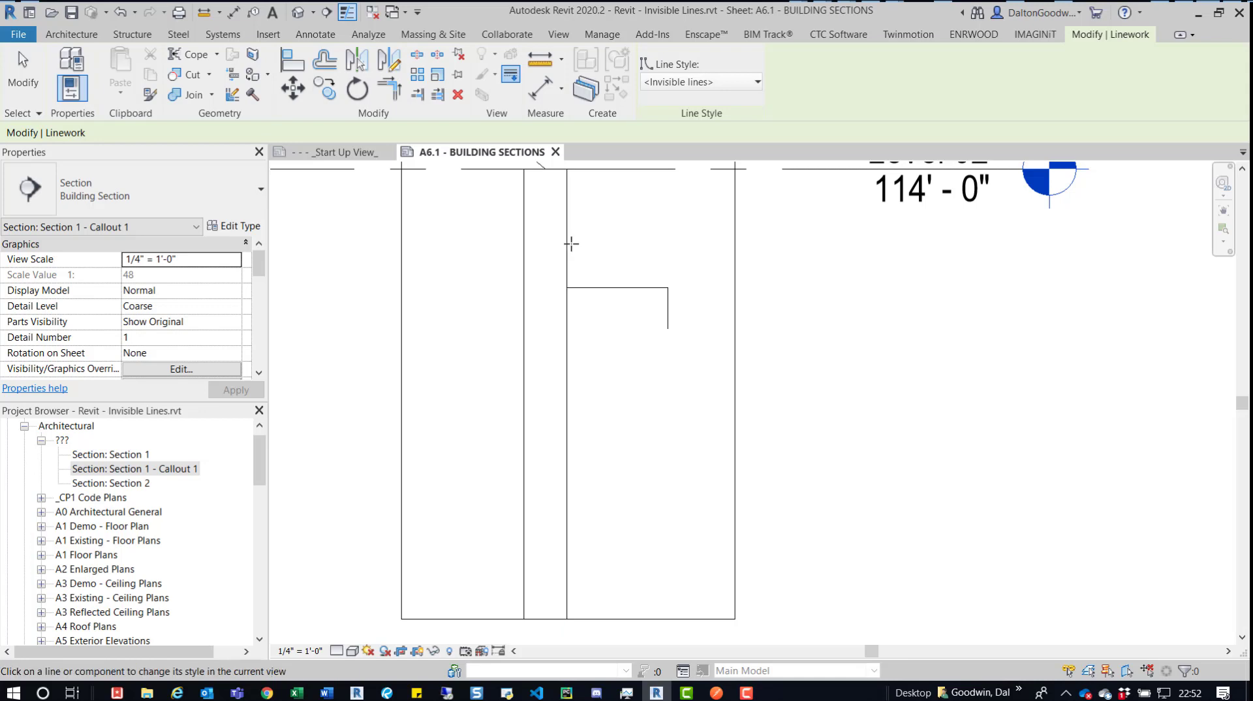
# Override the callout's wall edge line to Invisible lines, then pan back to the S62 section head.
pyautogui.click(567, 246)
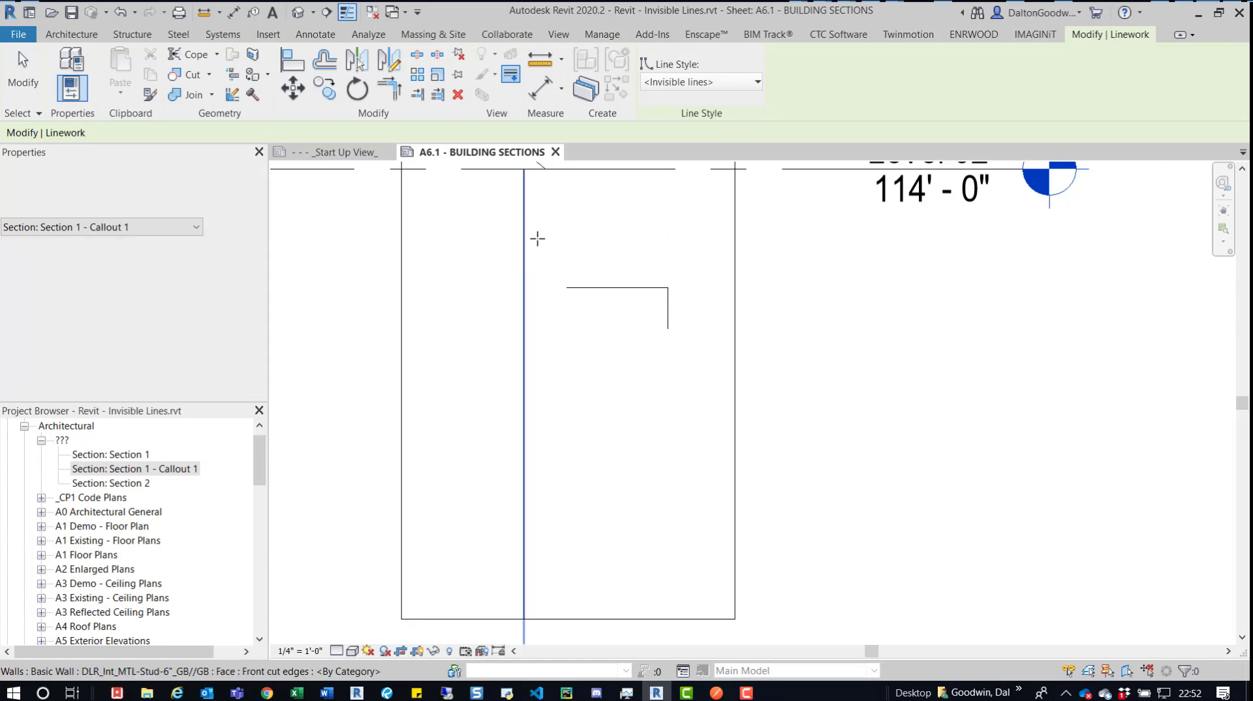
pyautogui.moveTo(646, 240); pyautogui.dragTo(662, 272, button='middle')
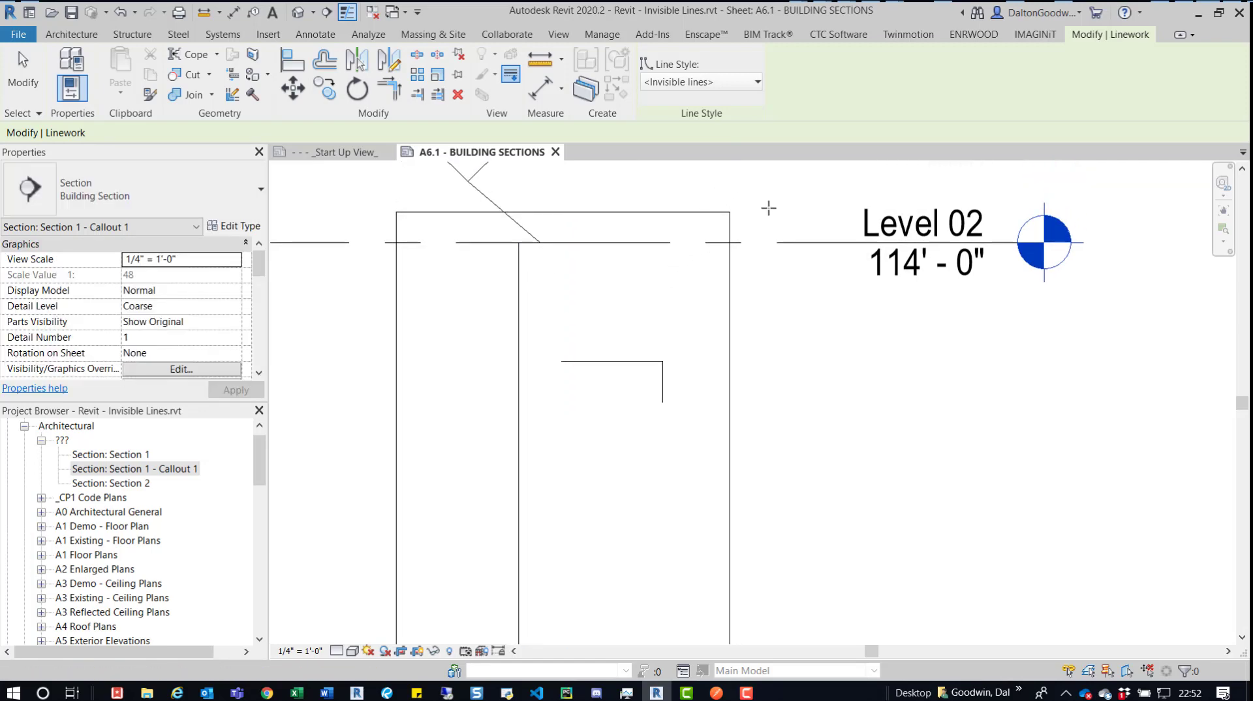
pyautogui.press('Escape')
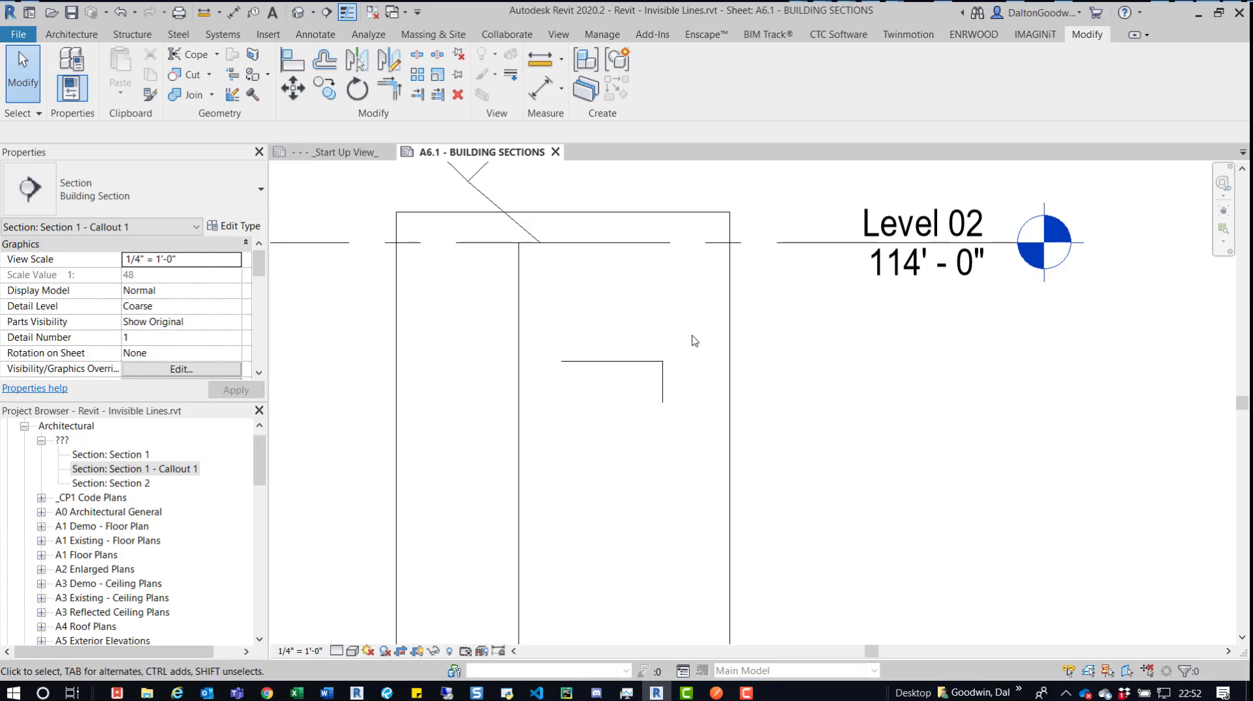
pyautogui.scroll(-2, 629, 258)
pyautogui.scroll(3, 597, 287)
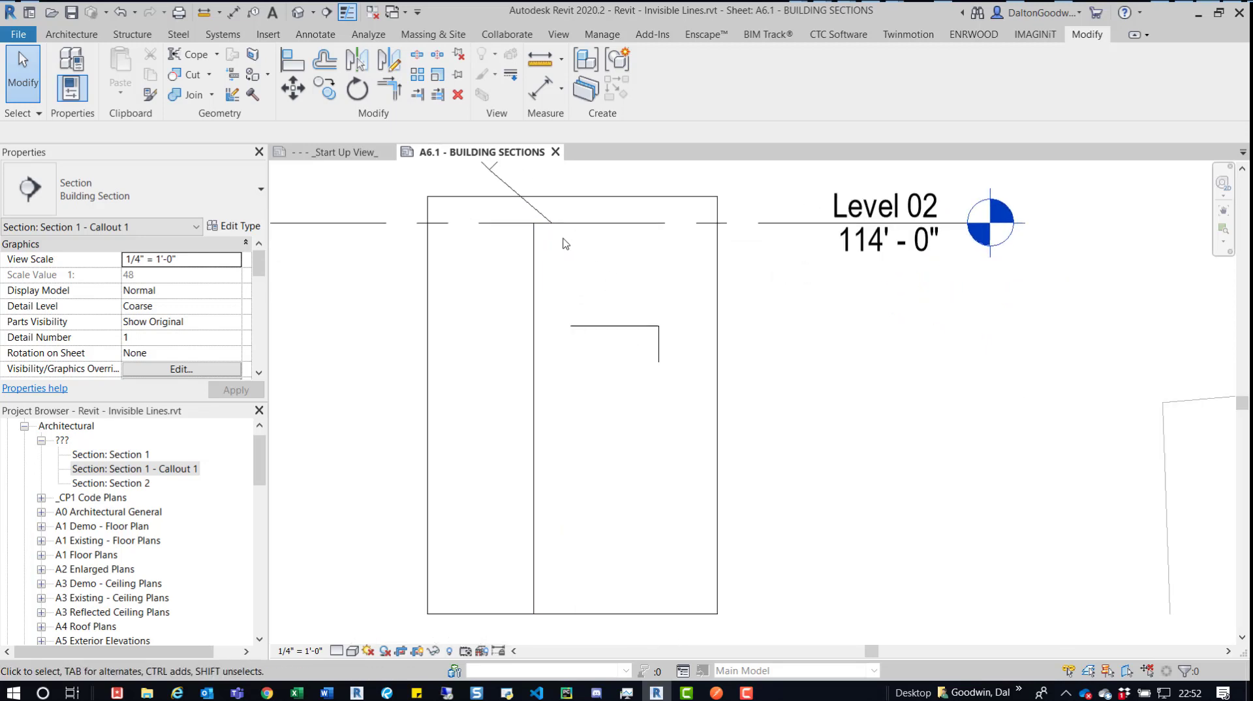
pyautogui.moveTo(590, 198); pyautogui.dragTo(594, 261, button='middle')
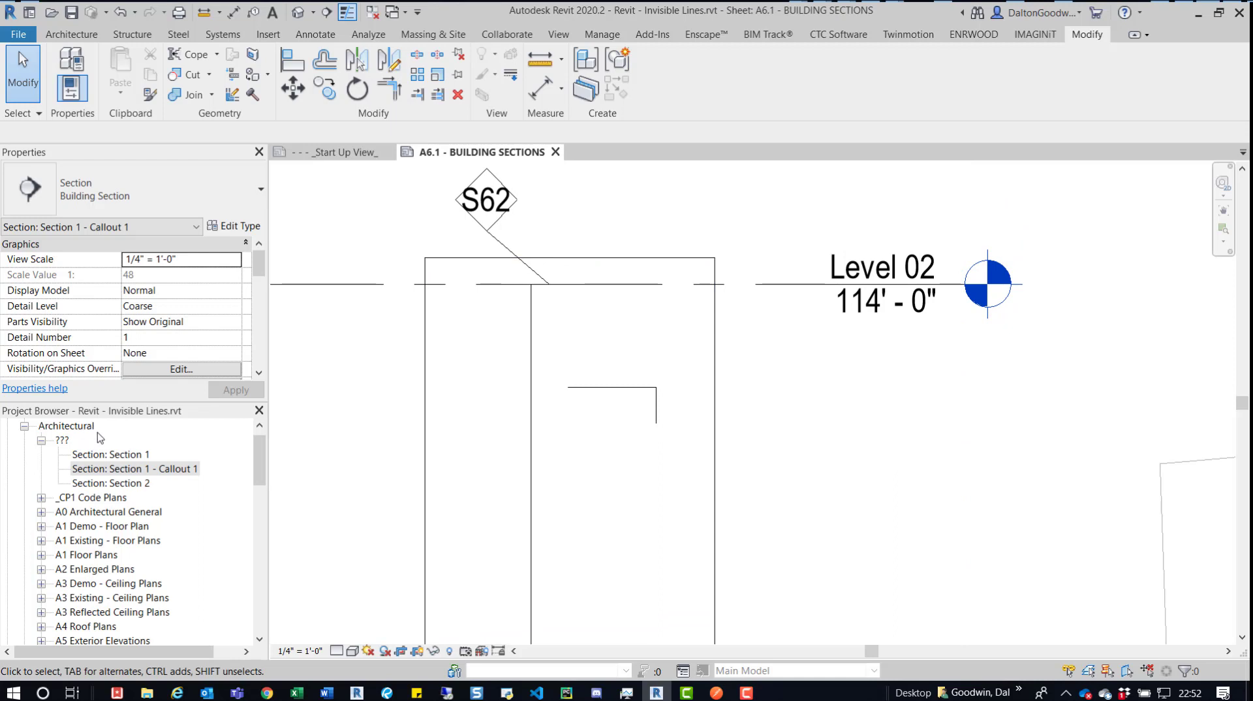
# Duplicate Section 1 - Callout 1 with detailing, creating Section 1 - Callout 1 Copy 1.
pyautogui.click(134, 469)
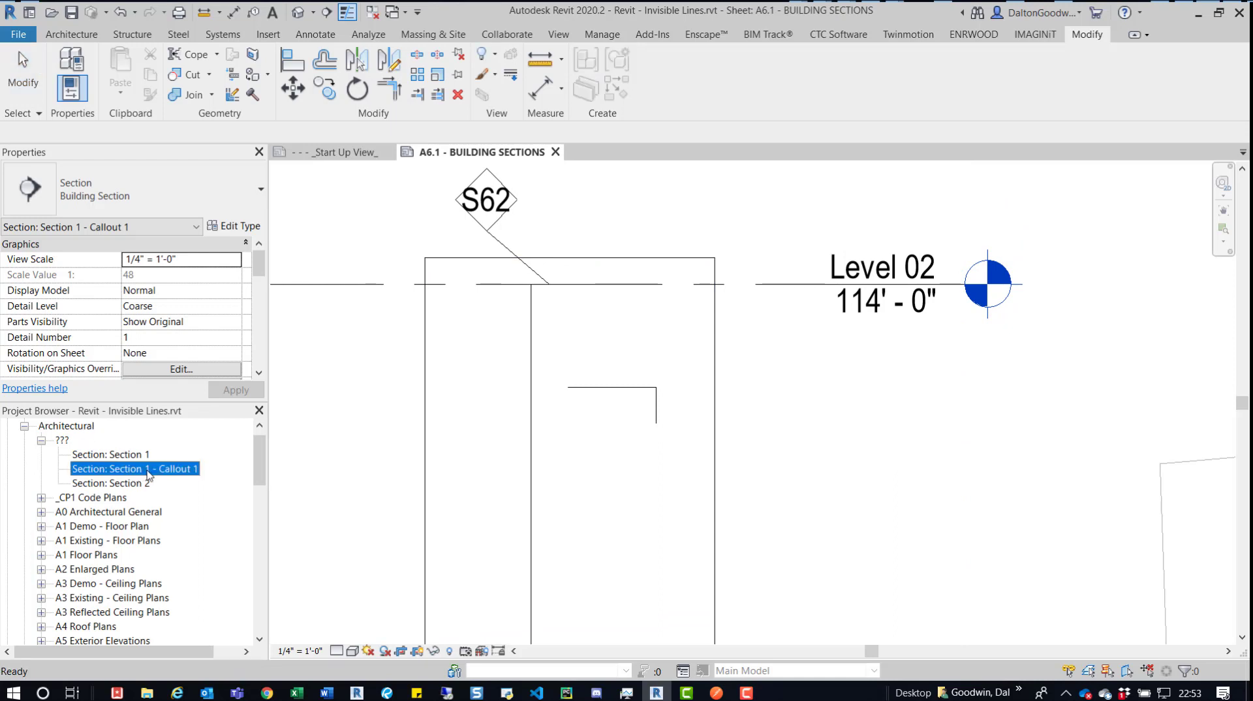
pyautogui.rightClick(150, 474)
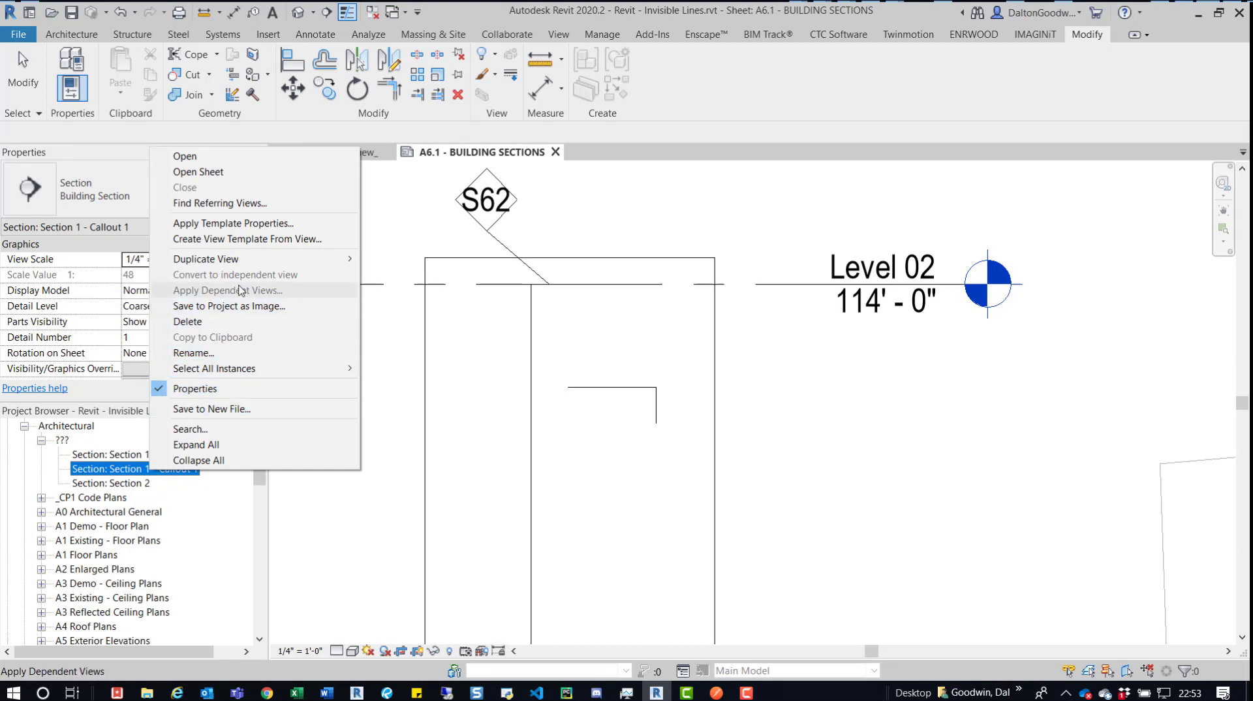
pyautogui.moveTo(270, 263)
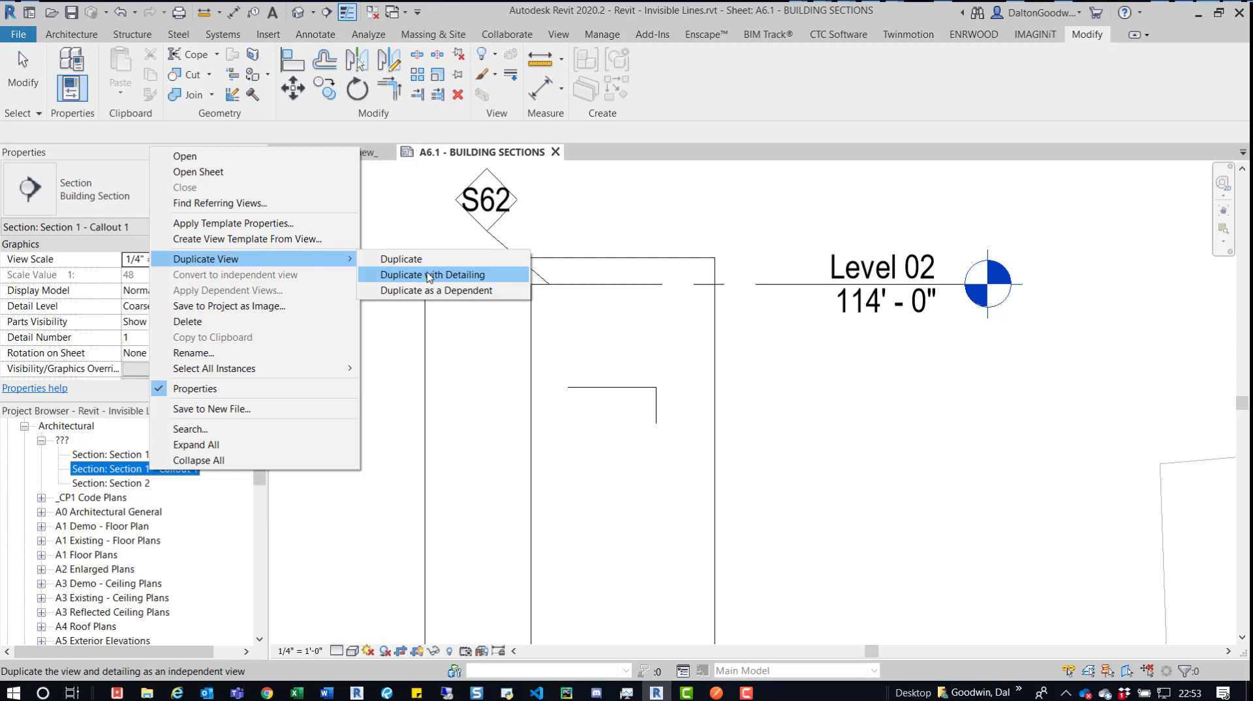
pyautogui.click(429, 275)
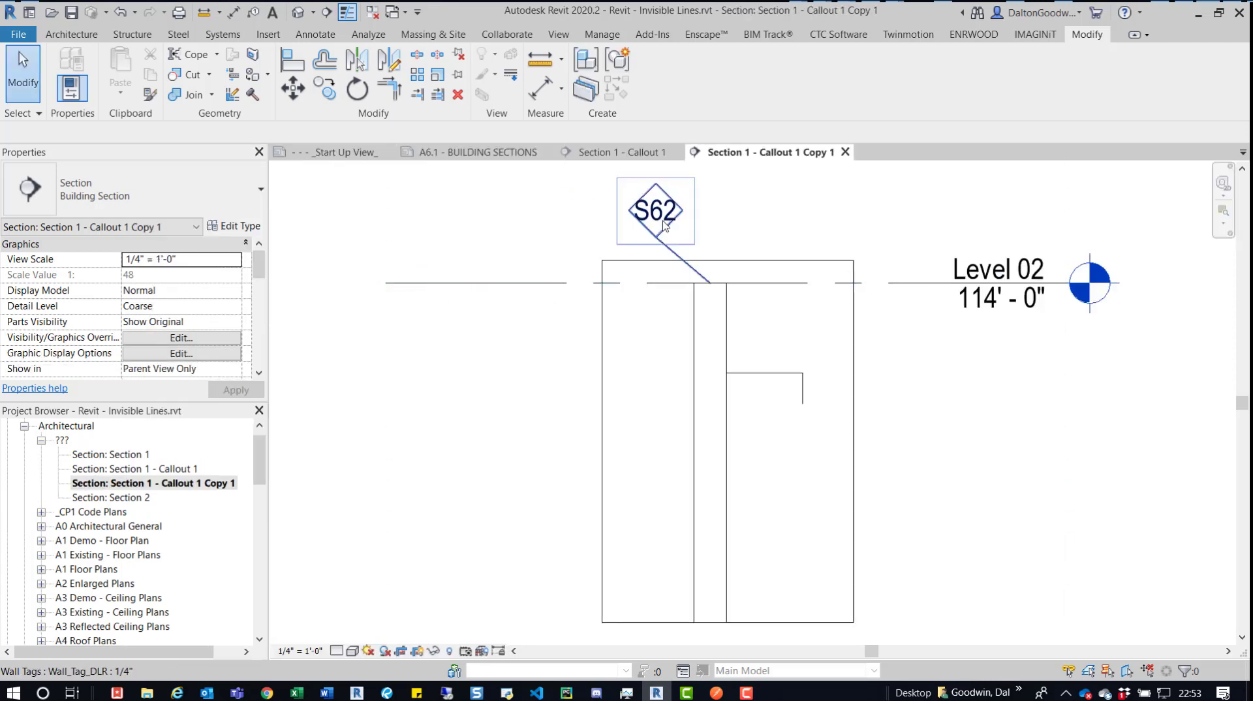
# Compare the copy's full wall with the original in the Project Browser, then reopen Section 1 - Callout 1.
pyautogui.moveTo(518, 258); pyautogui.dragTo(367, 280, button='middle')
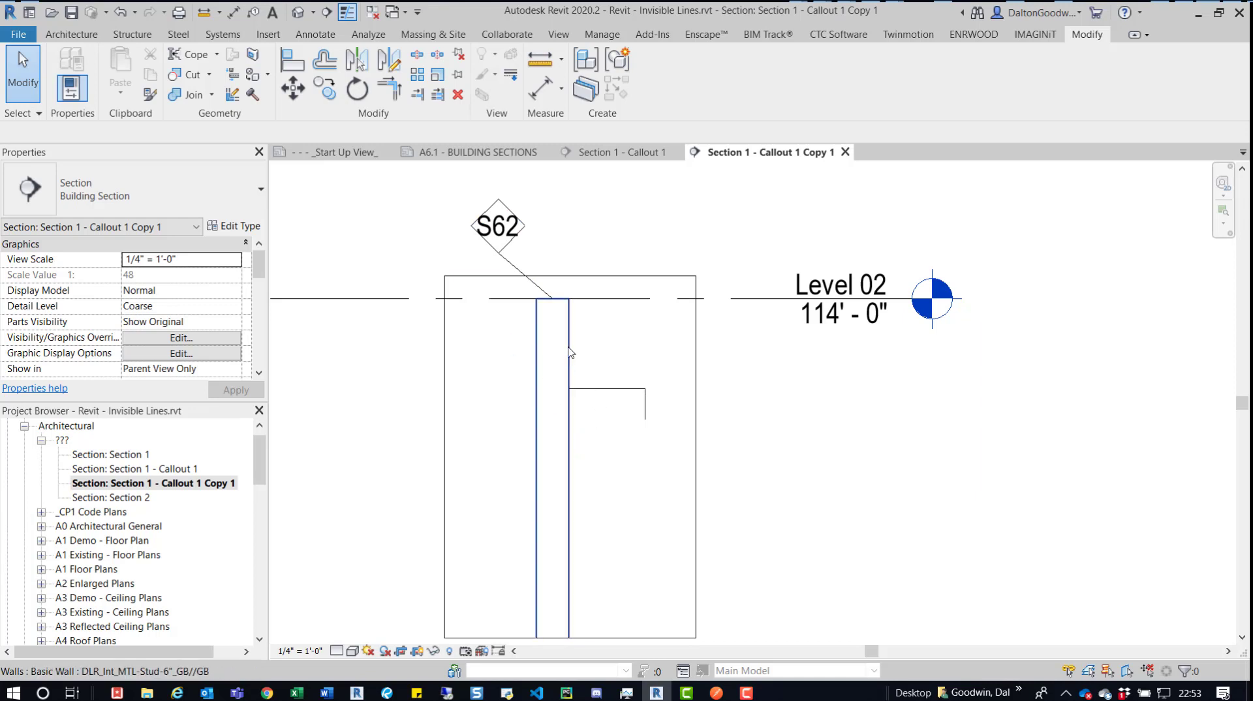
pyautogui.scroll(1, 589, 357)
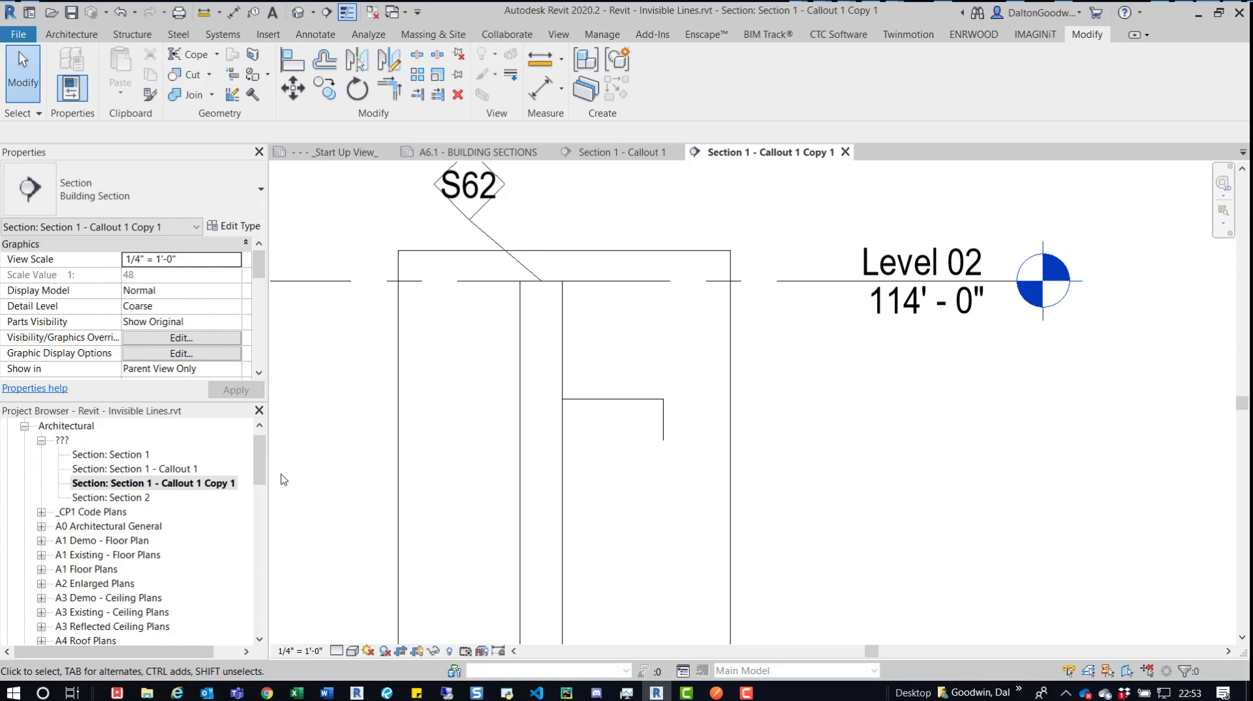
pyautogui.click(167, 474)
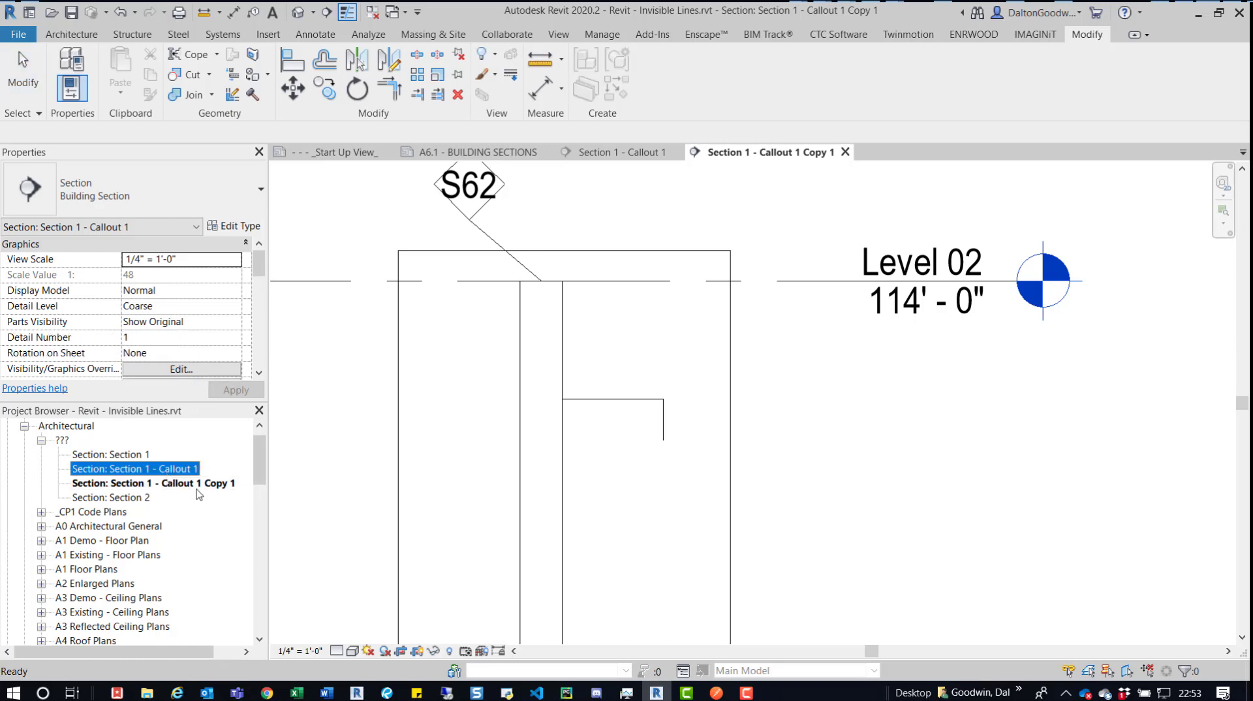
pyautogui.click(194, 486)
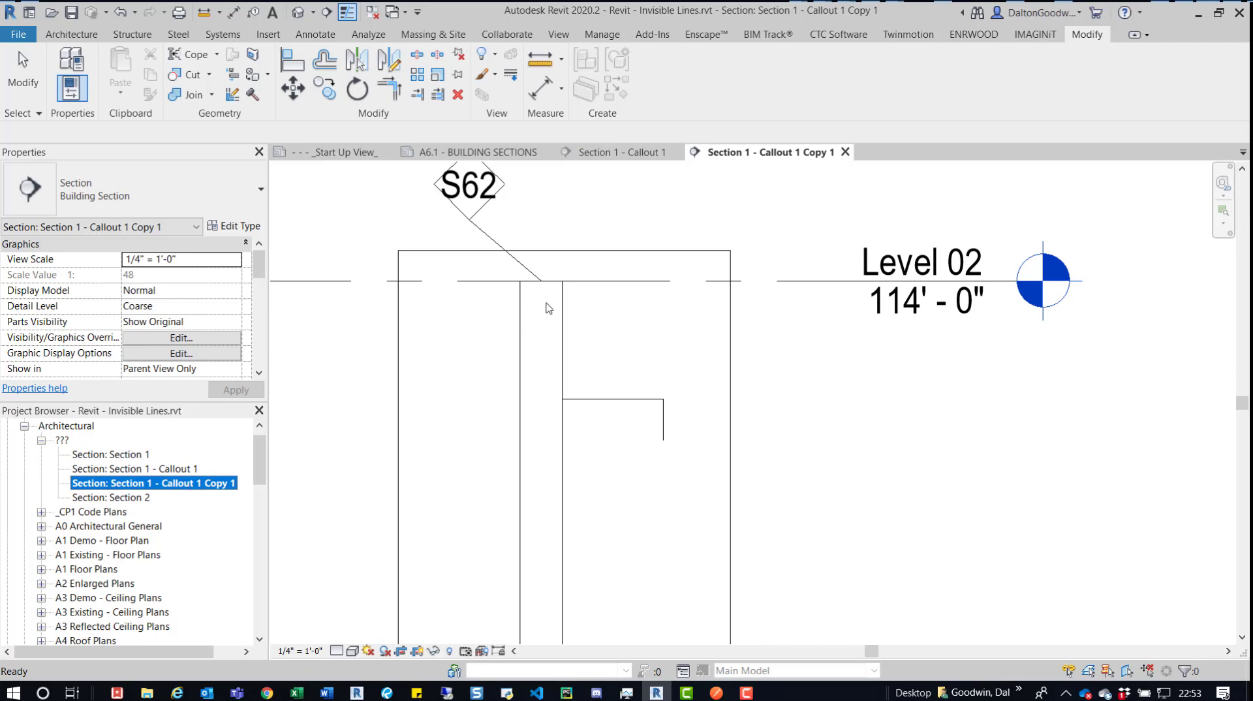
pyautogui.scroll(-1, 581, 336)
pyautogui.scroll(1, 578, 341)
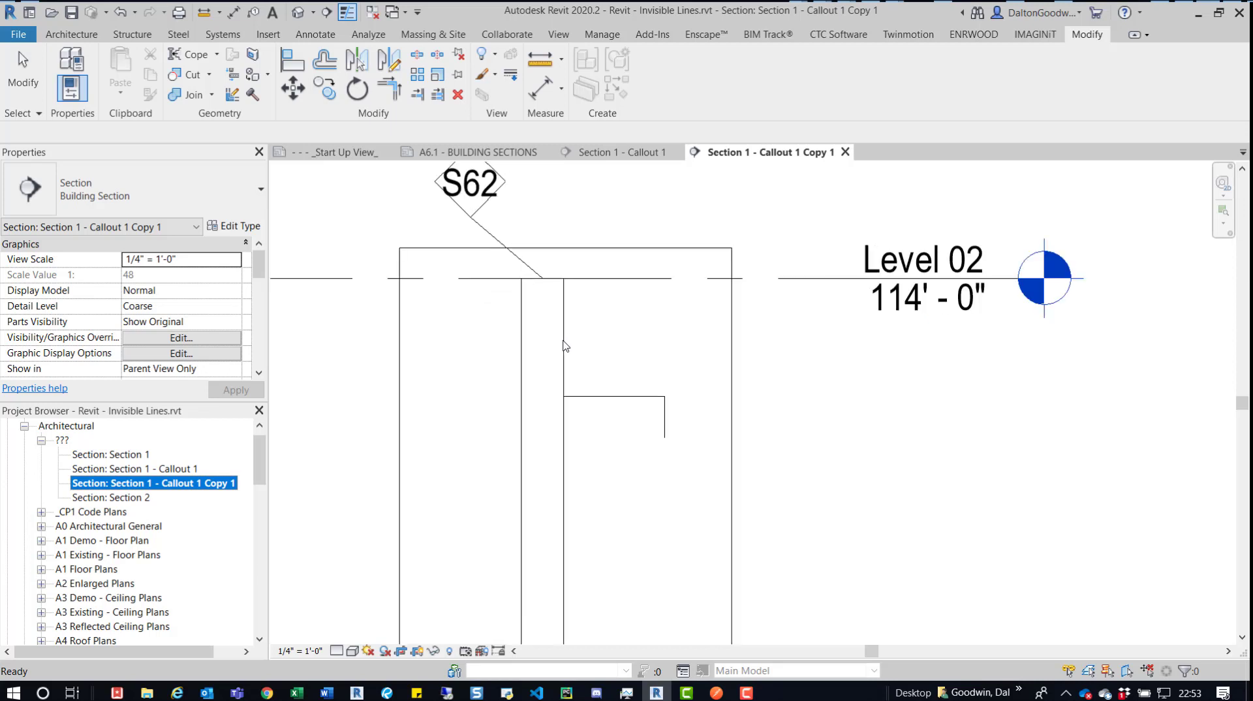
pyautogui.click(583, 153)
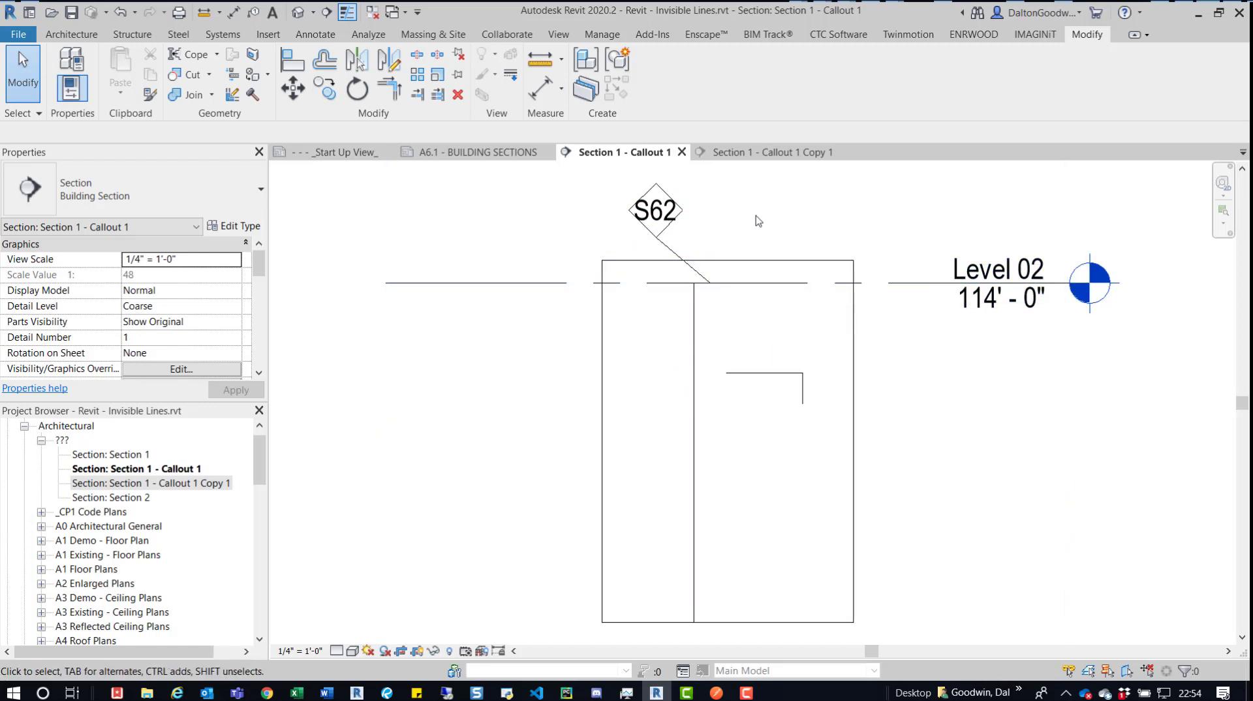
# With Linework set to <By Category>, restore the invisible wall edge in Section 1 - Callout 1.
pyautogui.moveTo(787, 248); pyautogui.dragTo(754, 268, button='middle')
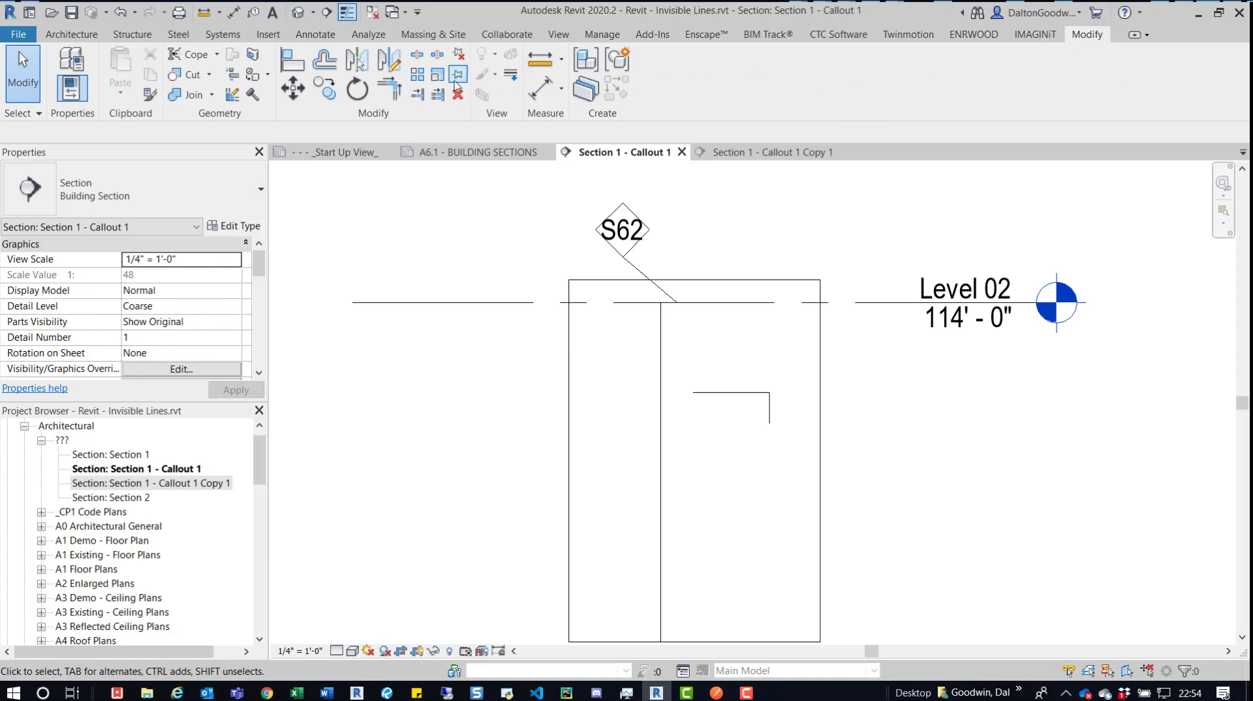
pyautogui.click(519, 76)
pyautogui.click(697, 81)
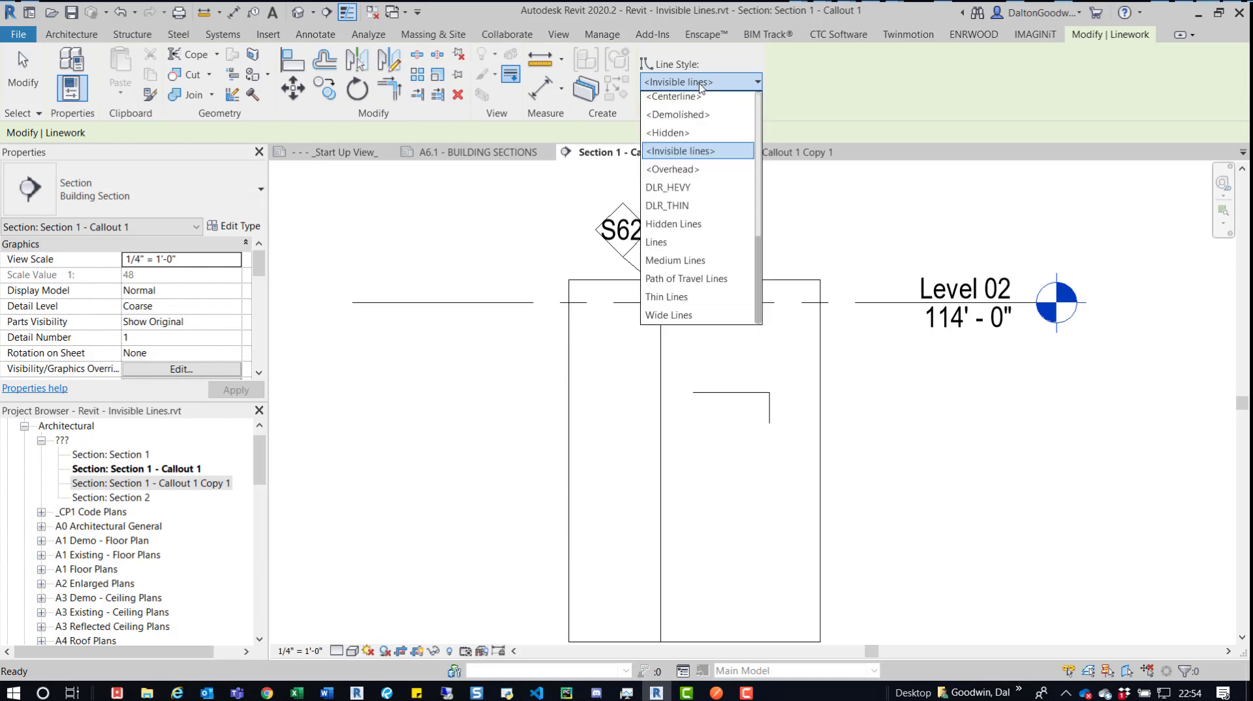
pyautogui.scroll(3, 698, 137)
pyautogui.scroll(1, 700, 137)
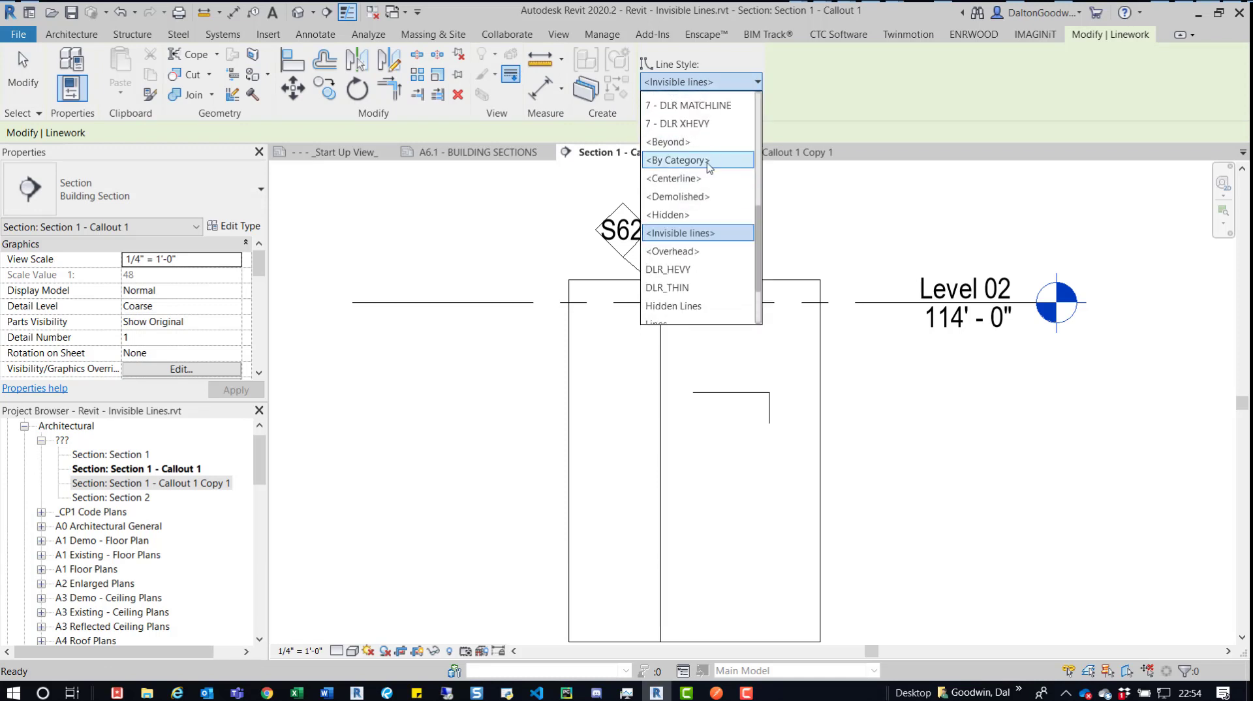
pyautogui.scroll(-2, 702, 131)
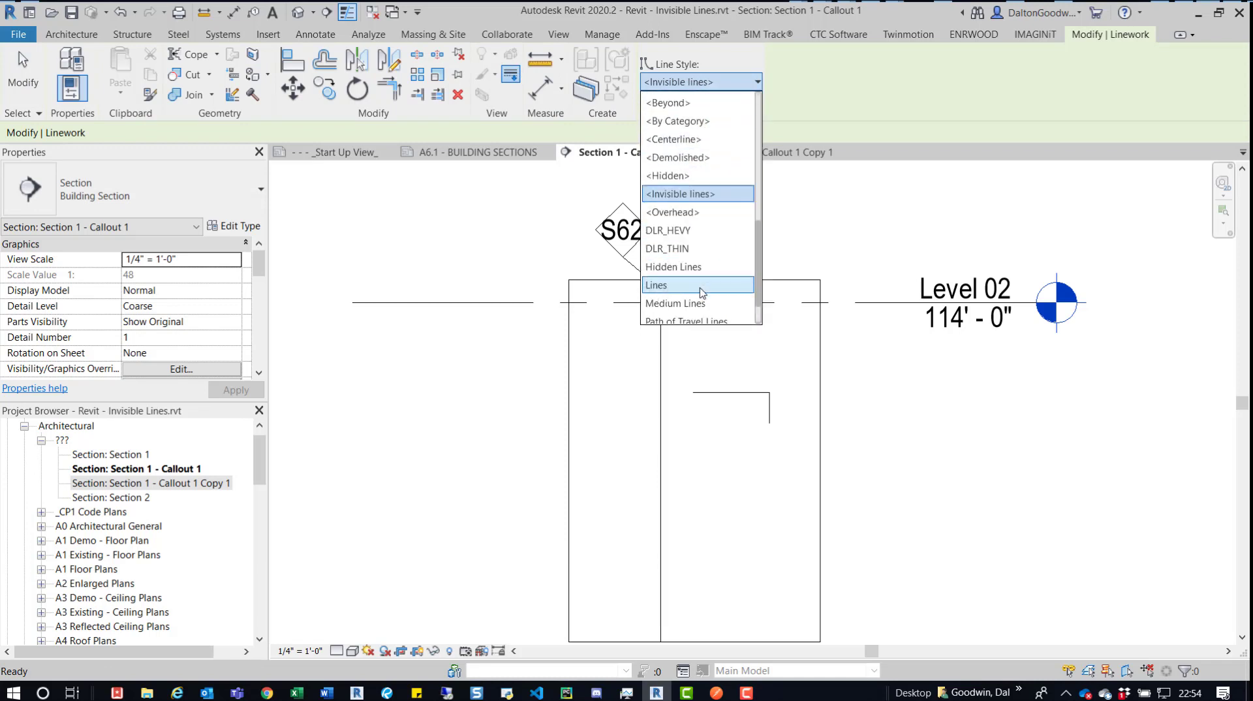
pyautogui.scroll(2, 702, 163)
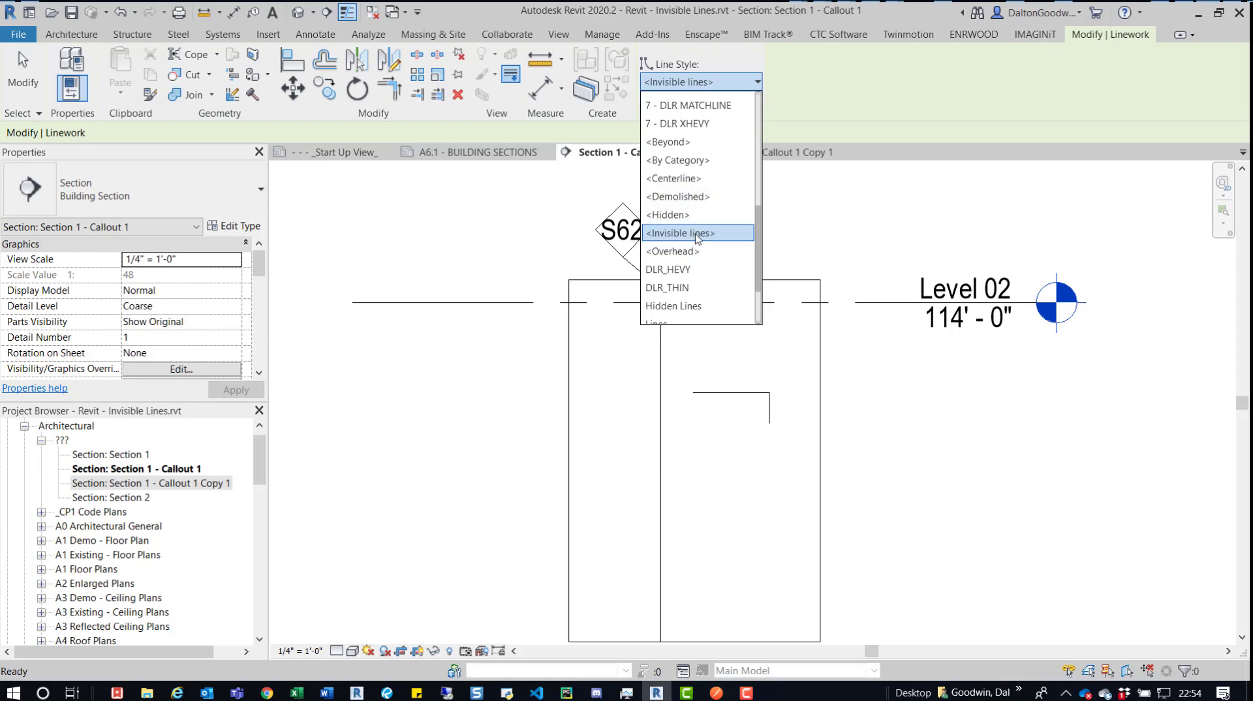
pyautogui.click(685, 163)
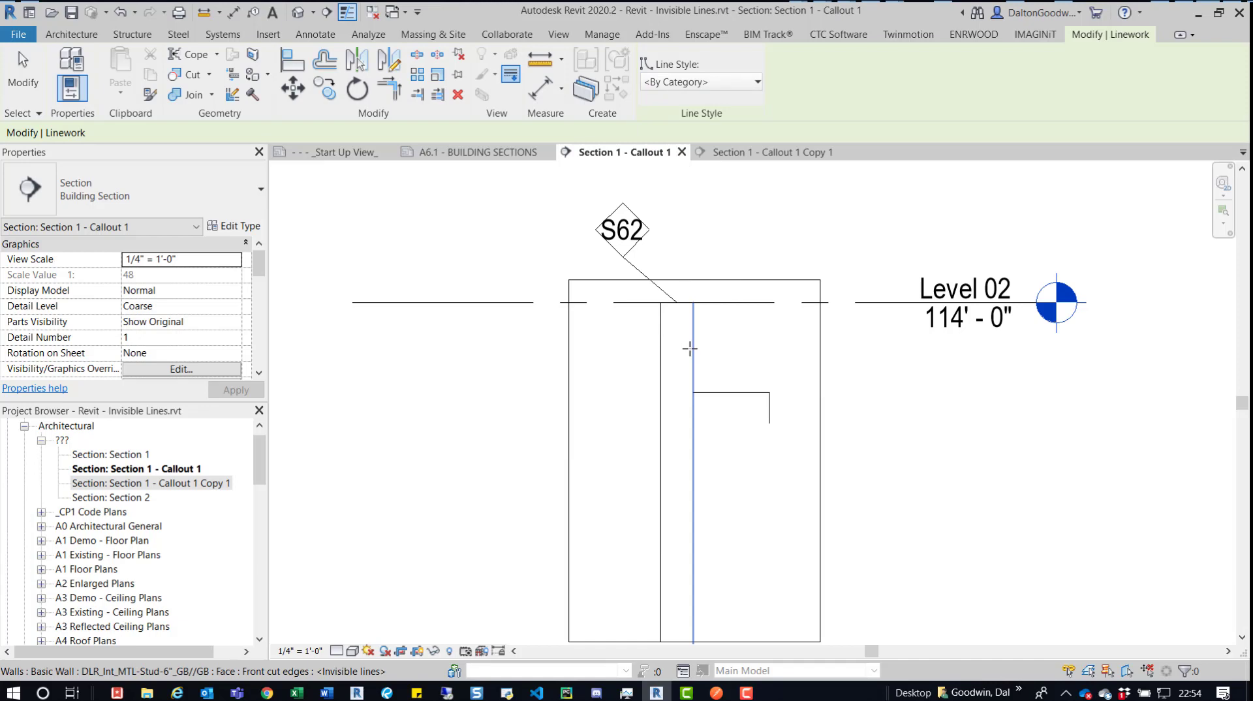
pyautogui.click(694, 345)
pyautogui.press('Escape')
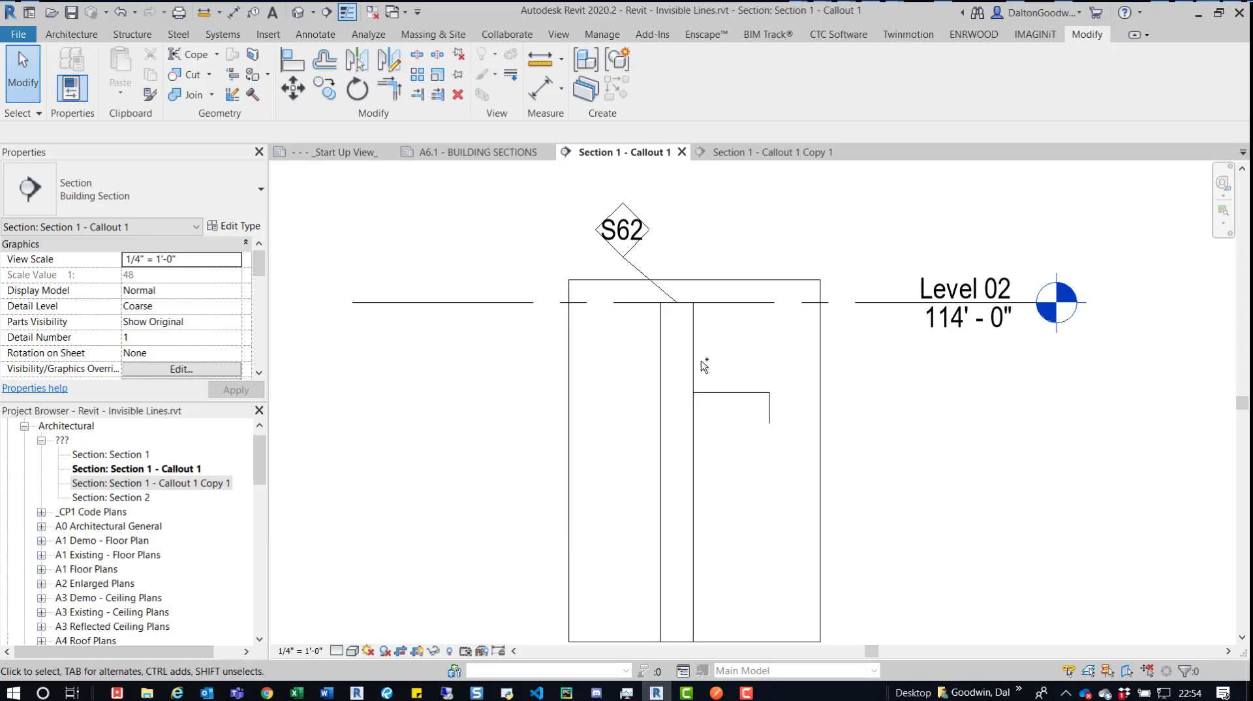
# Undo twice with Ctrl+Z, reverting the wall edge restyle and removing Section 1 - Callout 1 Copy 1.
pyautogui.hotkey('ctrl', 'z')
pyautogui.scroll(1, 729, 358)
pyautogui.scroll(1, 707, 335)
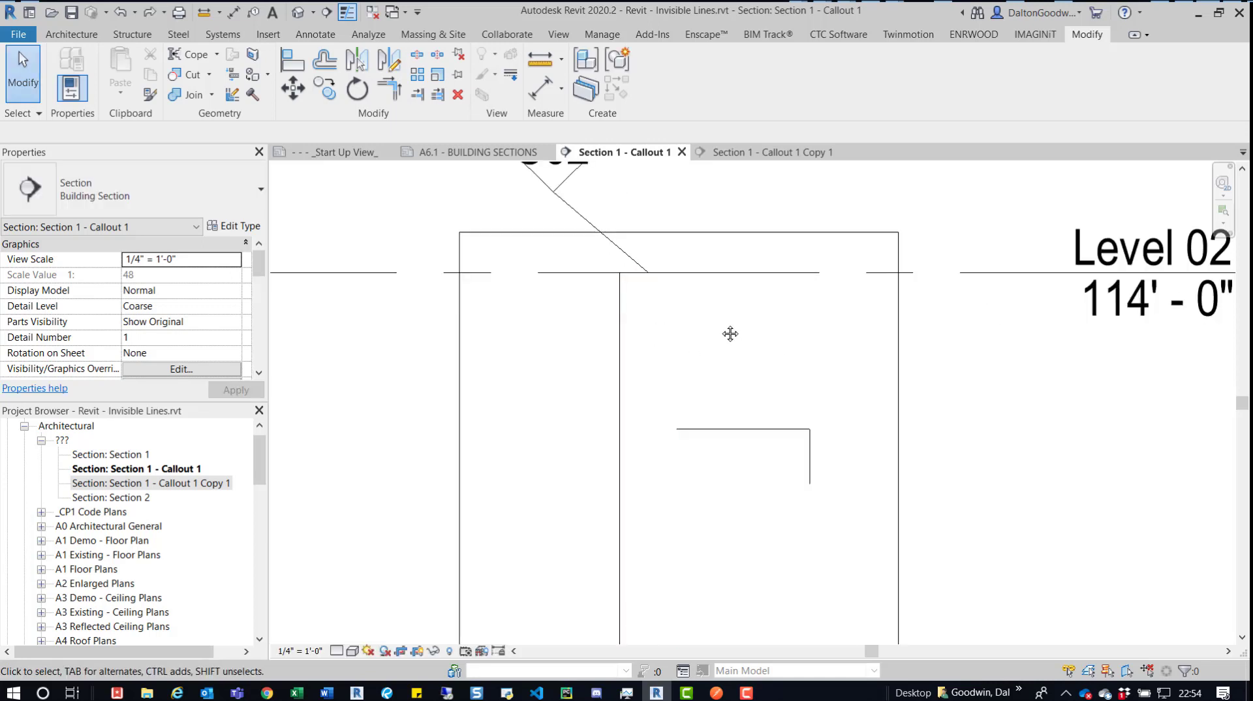
pyautogui.moveTo(730, 336); pyautogui.dragTo(722, 326, button='middle')
pyautogui.scroll(-1, 722, 326)
pyautogui.scroll(-1, 738, 352)
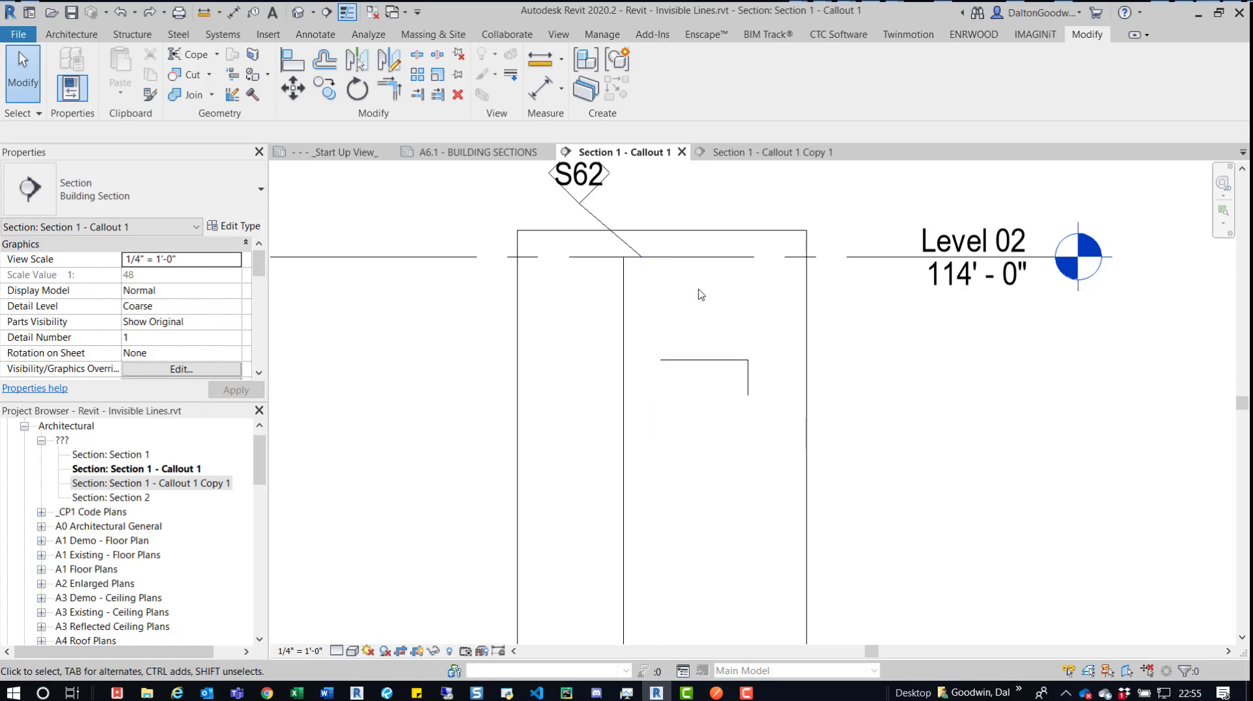
pyautogui.scroll(-1, 700, 294)
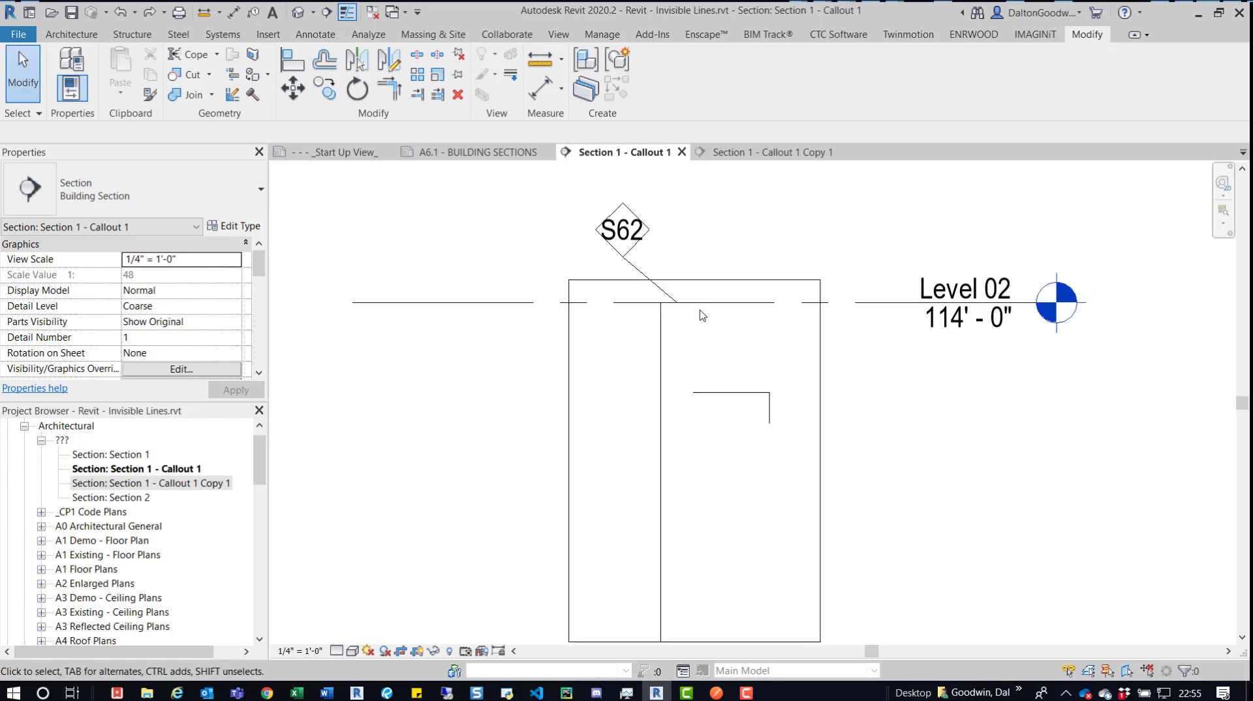
pyautogui.hotkey('ctrl', 'z')
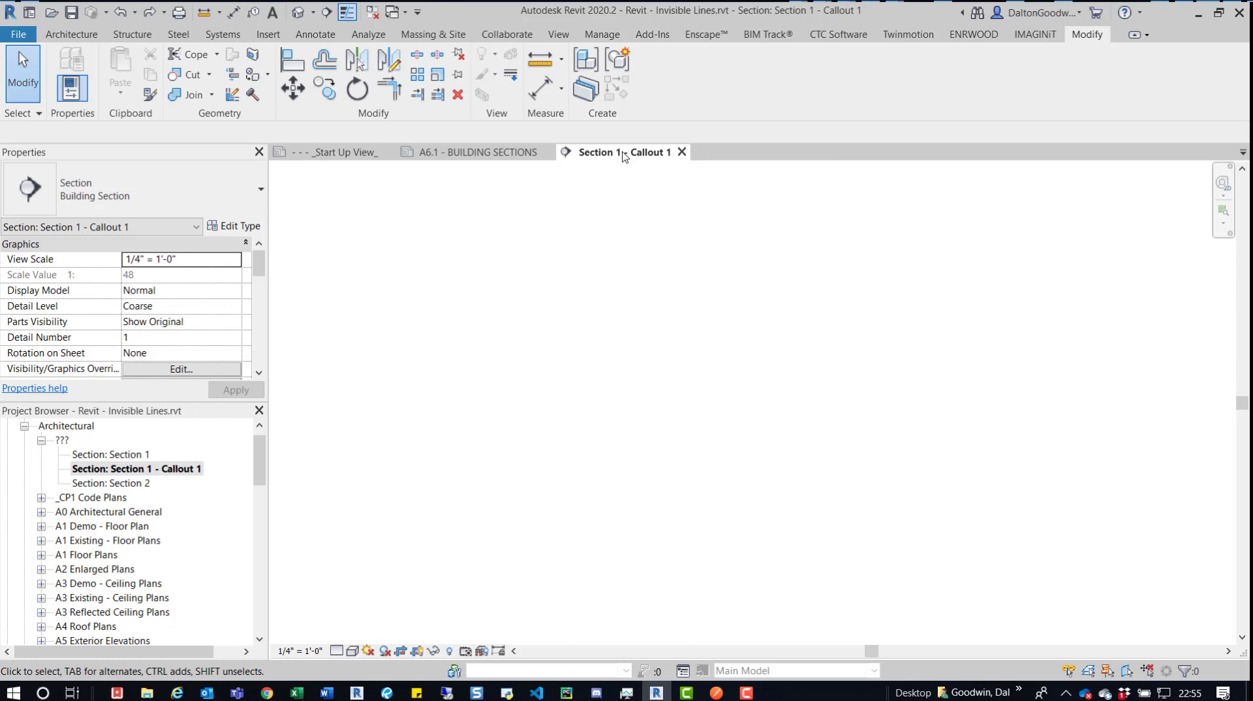
# Make a plain Duplicate of Section 1 - Callout 1, opening a new Section 1 - Callout 1 Copy 1.
pyautogui.scroll(-2, 639, 222)
pyautogui.scroll(-1, 660, 320)
pyautogui.scroll(1, 660, 319)
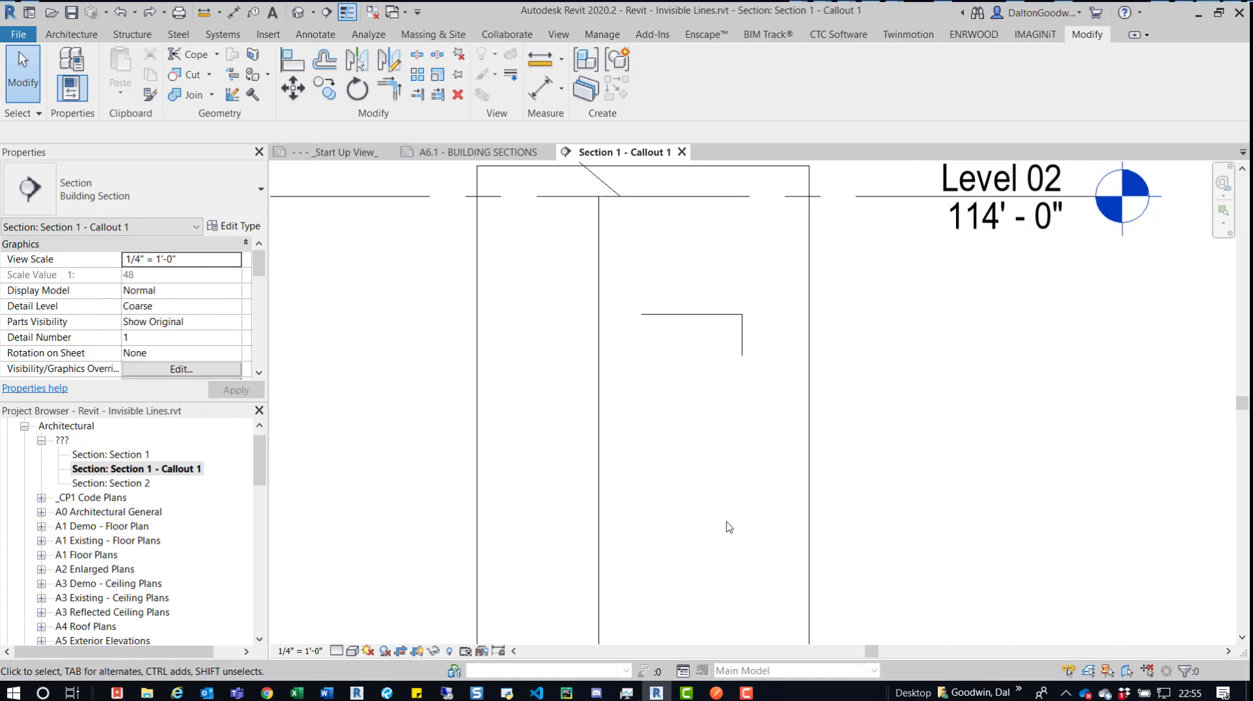
pyautogui.rightClick(162, 468)
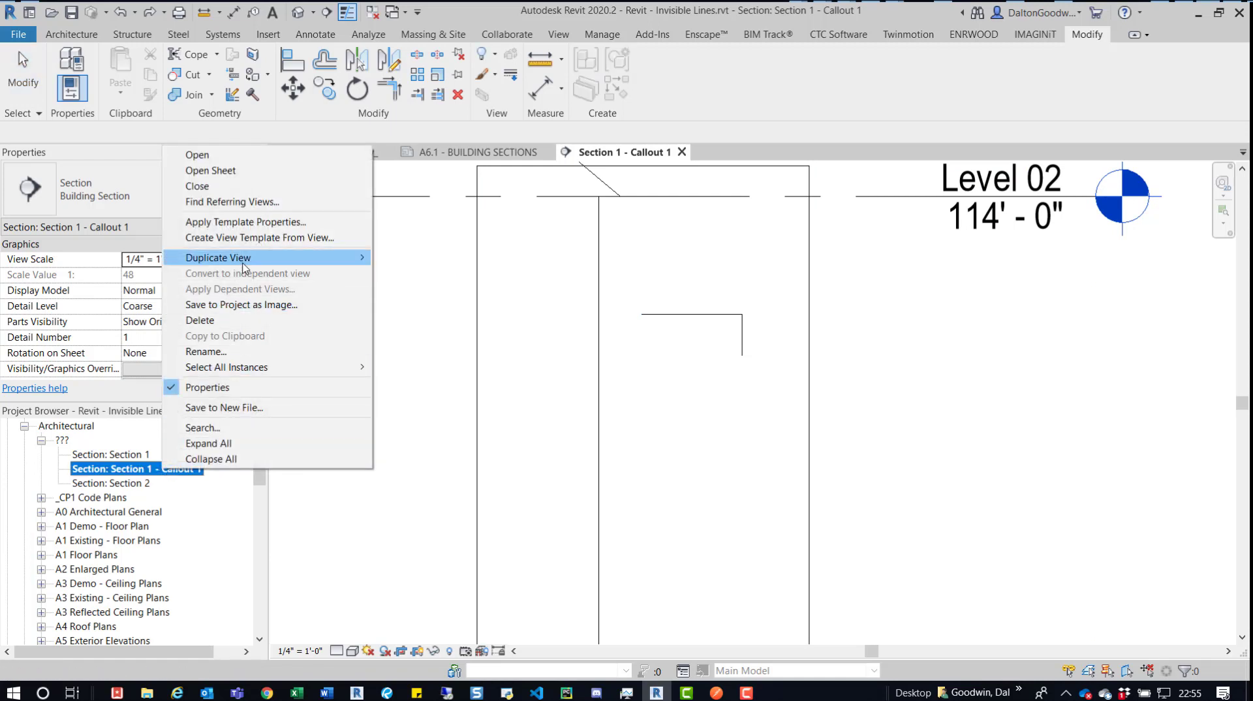
pyautogui.moveTo(246, 261)
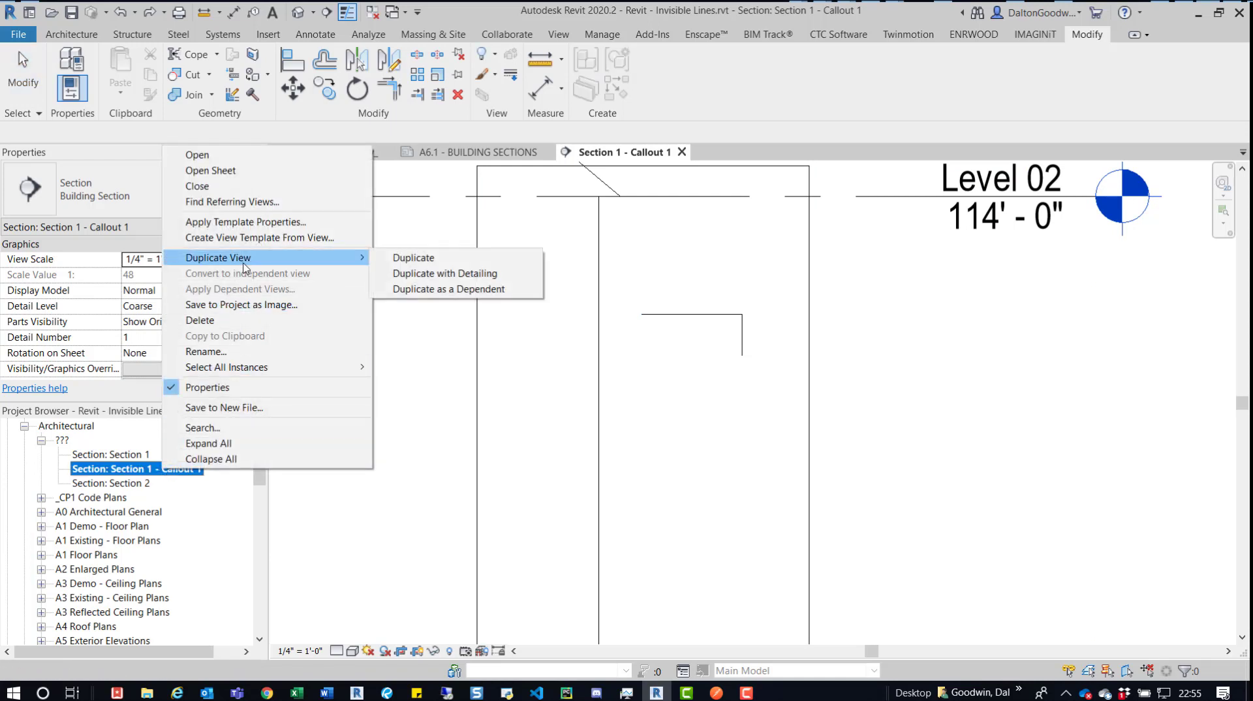
pyautogui.click(437, 261)
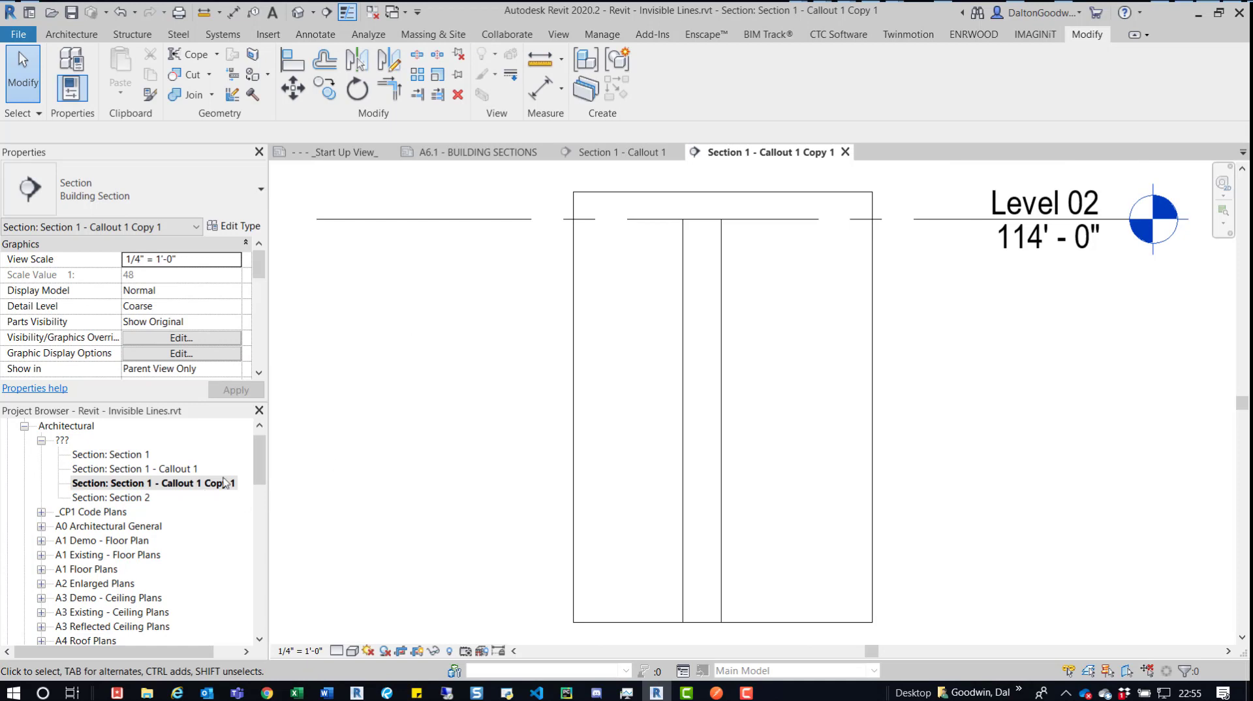
# Pan the duplicate toward the wall top and compare it with the original callout's wall lines.
pyautogui.moveTo(648, 254); pyautogui.dragTo(536, 302, button='middle')
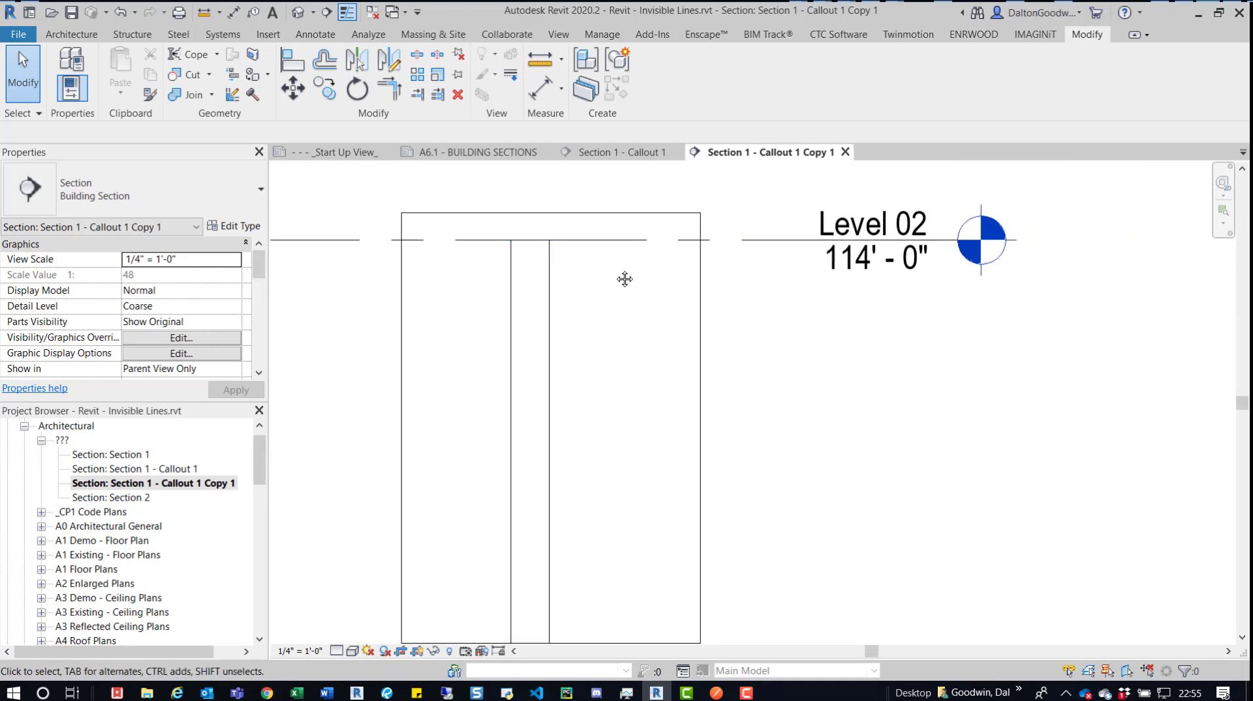
pyautogui.moveTo(623, 276); pyautogui.dragTo(607, 339, button='middle')
pyautogui.moveTo(430, 185); pyautogui.dragTo(401, 143, button='middle')
pyautogui.moveTo(583, 297); pyautogui.dragTo(439, 268, button='middle')
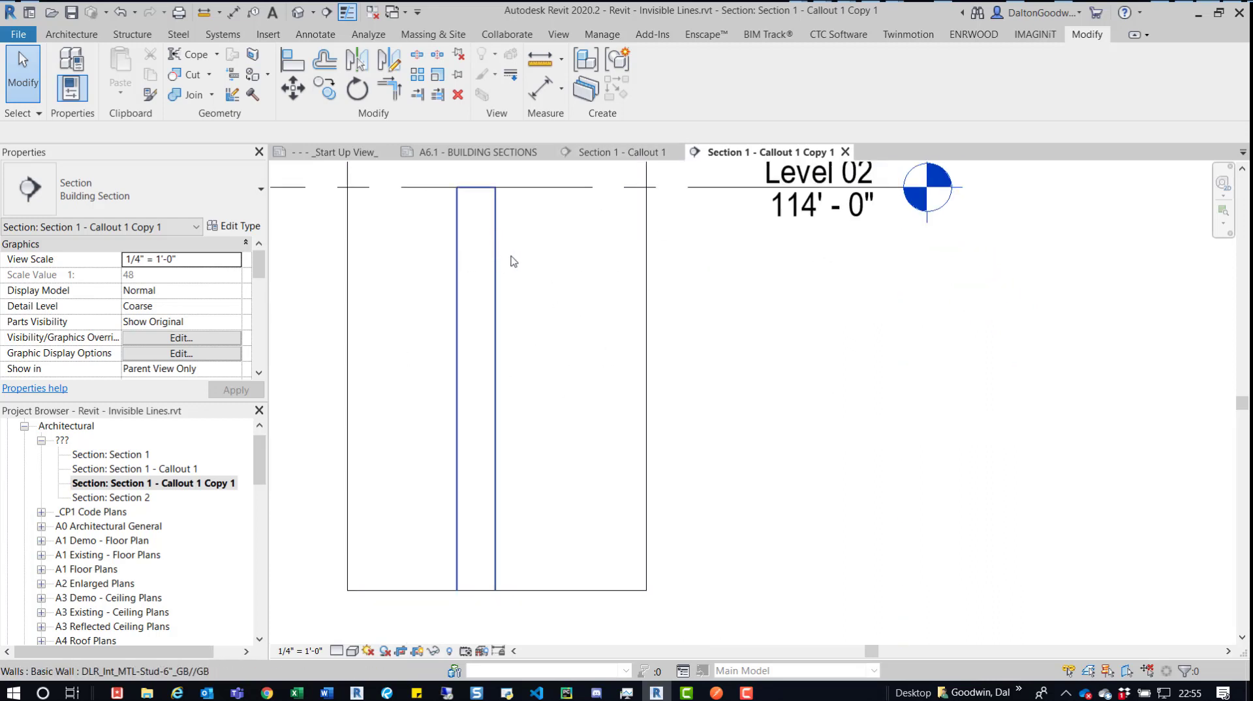
pyautogui.click(628, 152)
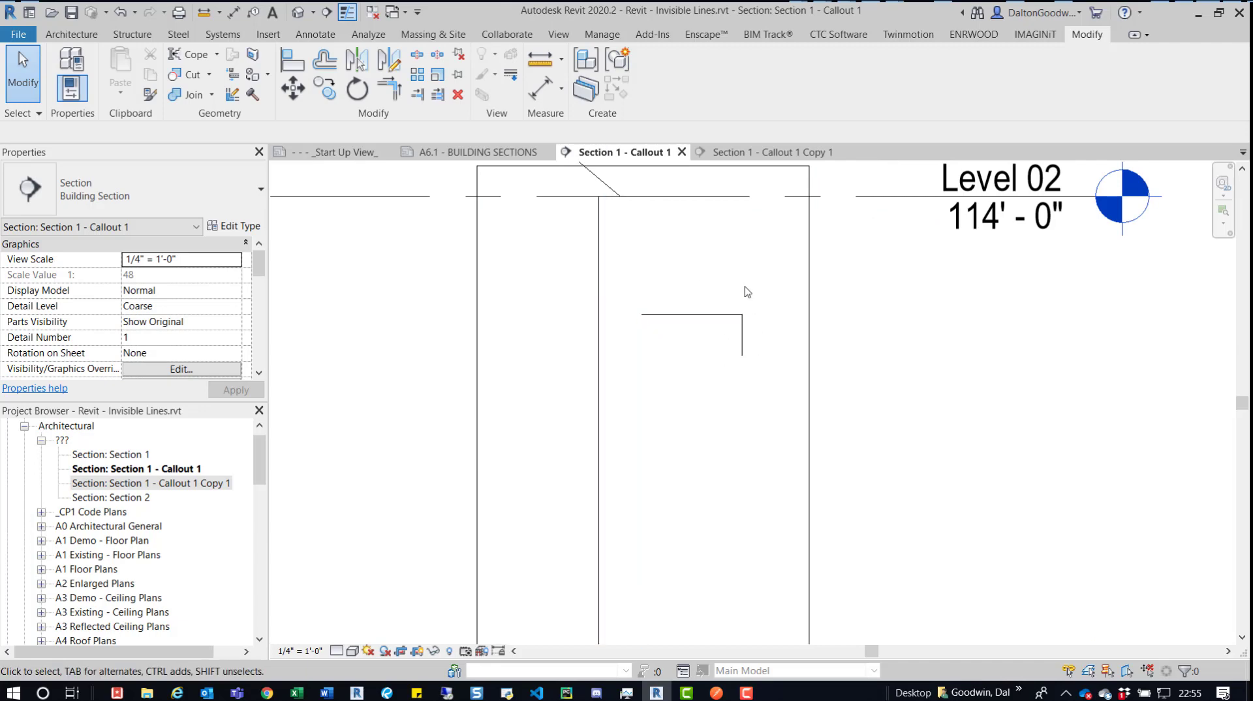
pyautogui.moveTo(746, 286); pyautogui.dragTo(677, 353)
pyautogui.moveTo(761, 383); pyautogui.dragTo(719, 439)
pyautogui.click(819, 335)
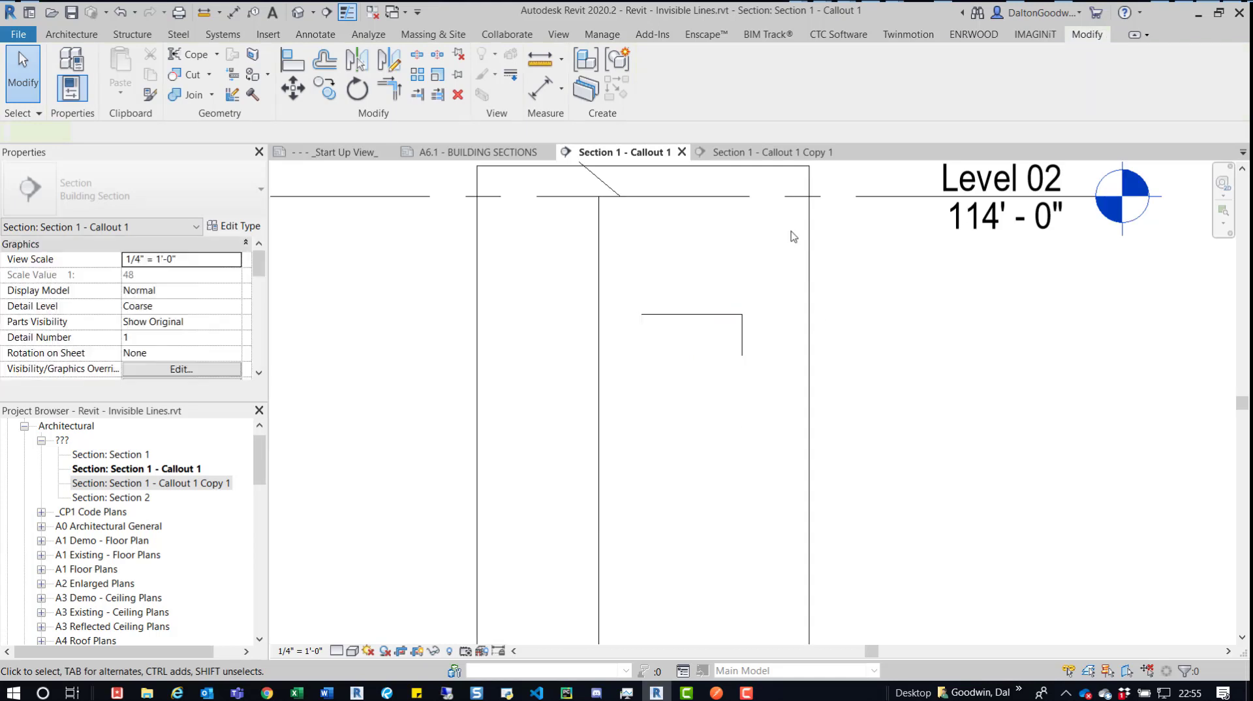
# Back in Section 1 - Callout 1 Copy 1, start the Linework tool.
pyautogui.click(749, 152)
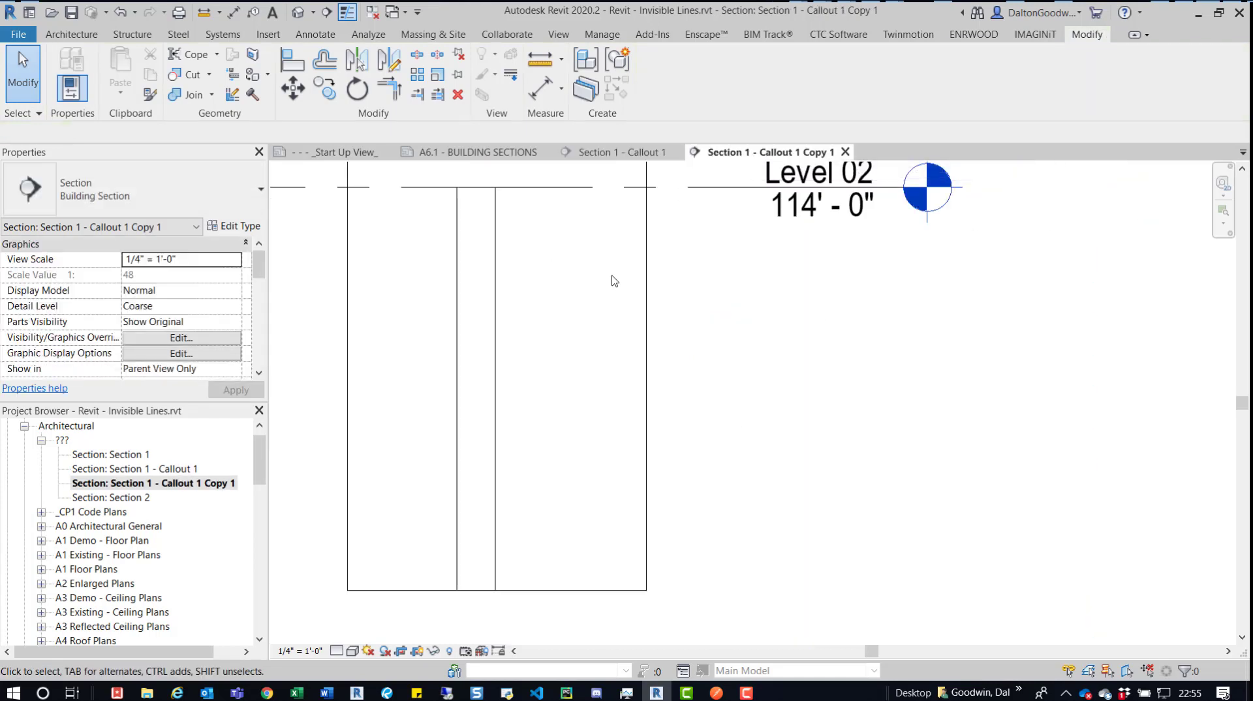
pyautogui.click(511, 76)
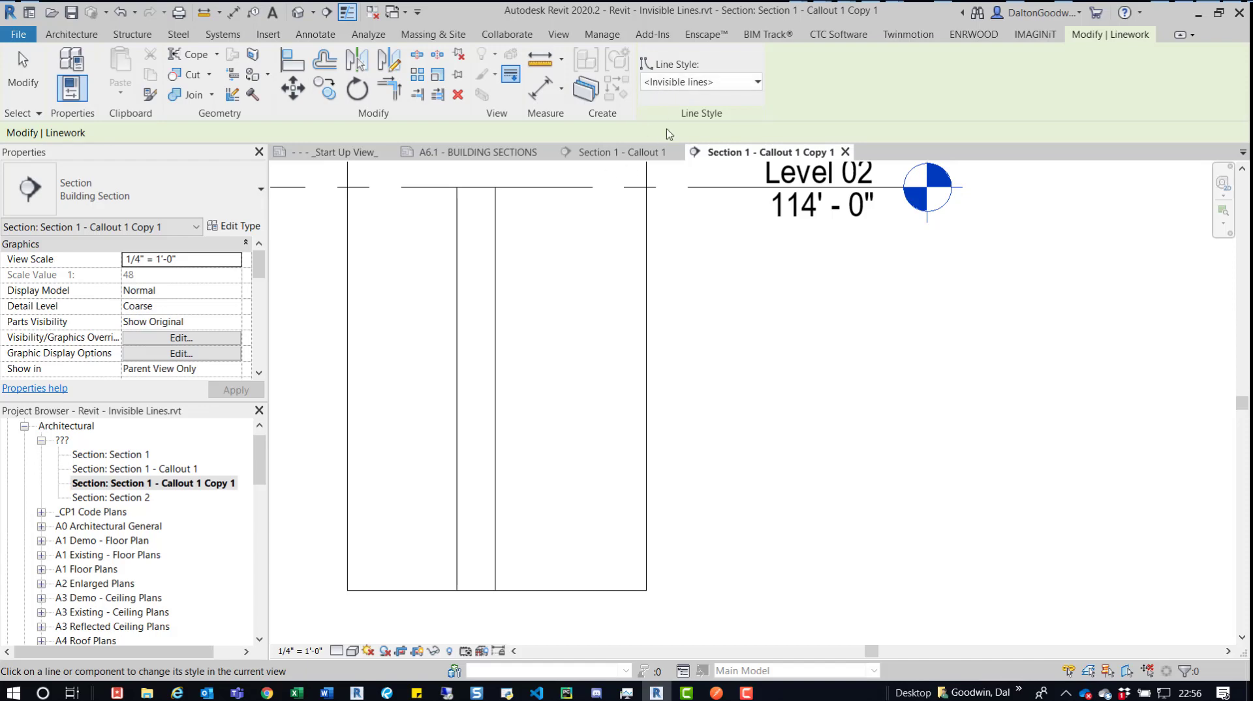
pyautogui.keyDown('ctrl'); pyautogui.scroll(2, 590, 329); pyautogui.keyUp('ctrl')
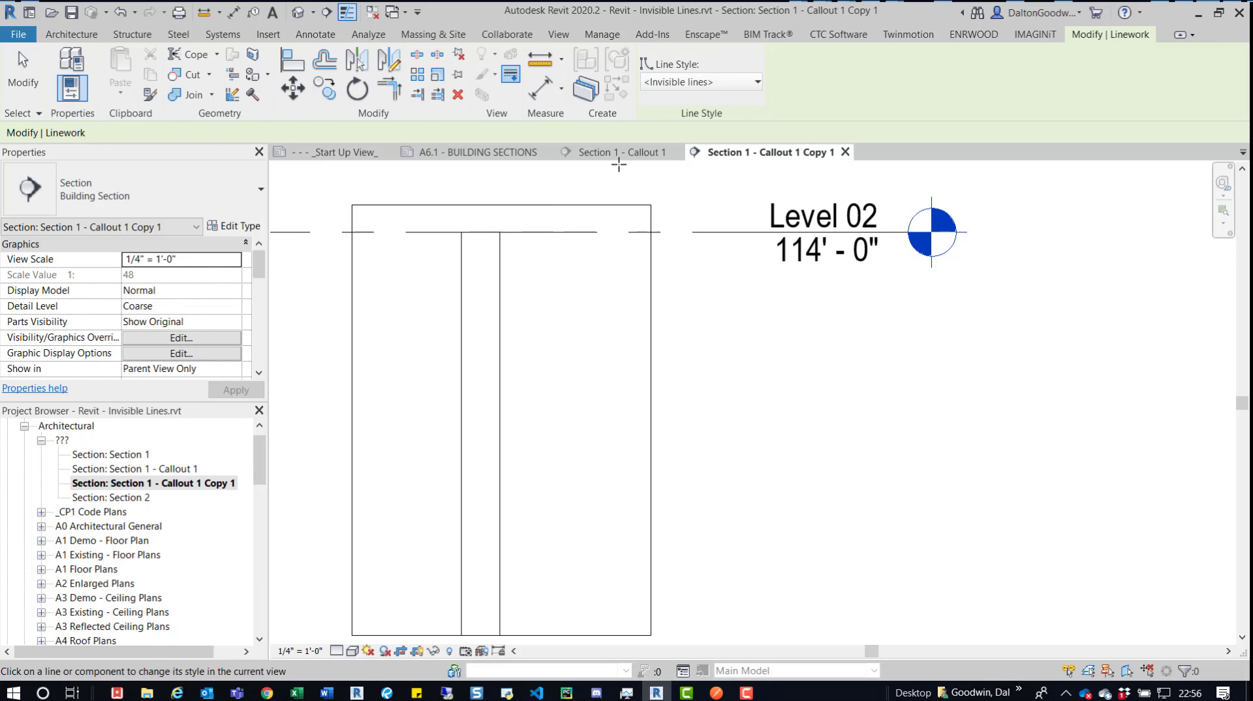
# In Section 1 - Callout 1, apply the <By Category> line style to the hidden wall edge.
pyautogui.click(621, 153)
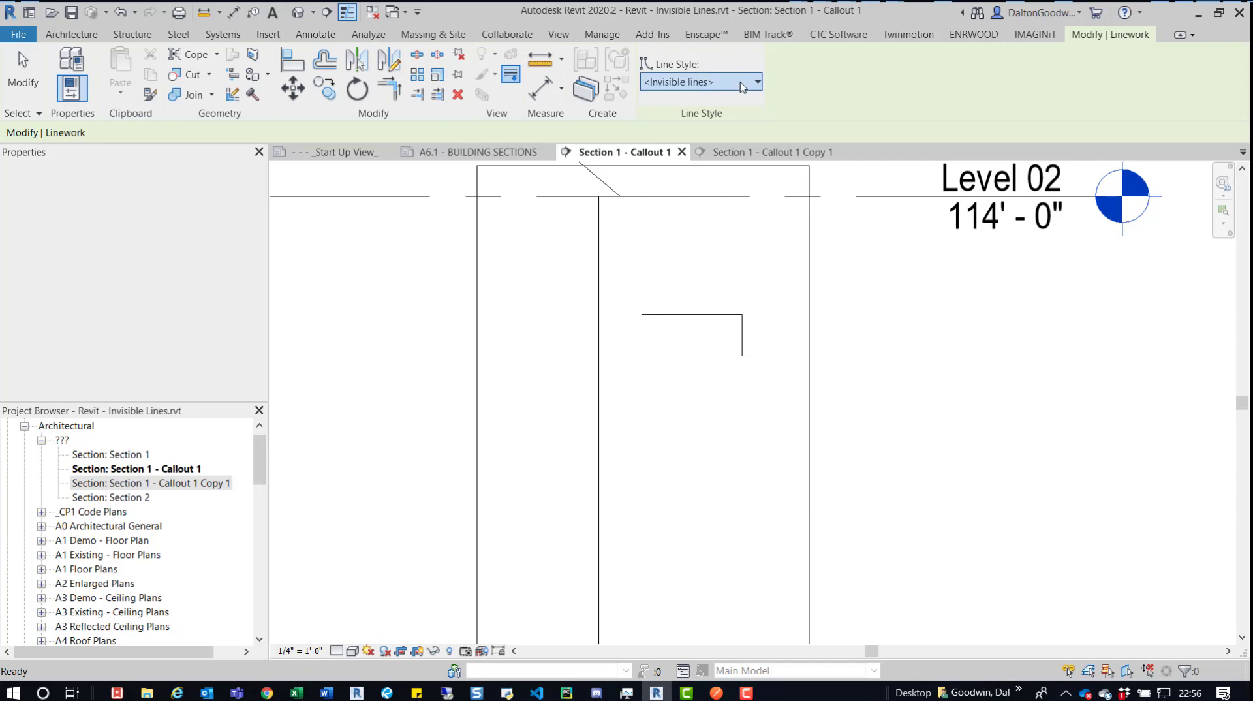
pyautogui.click(742, 85)
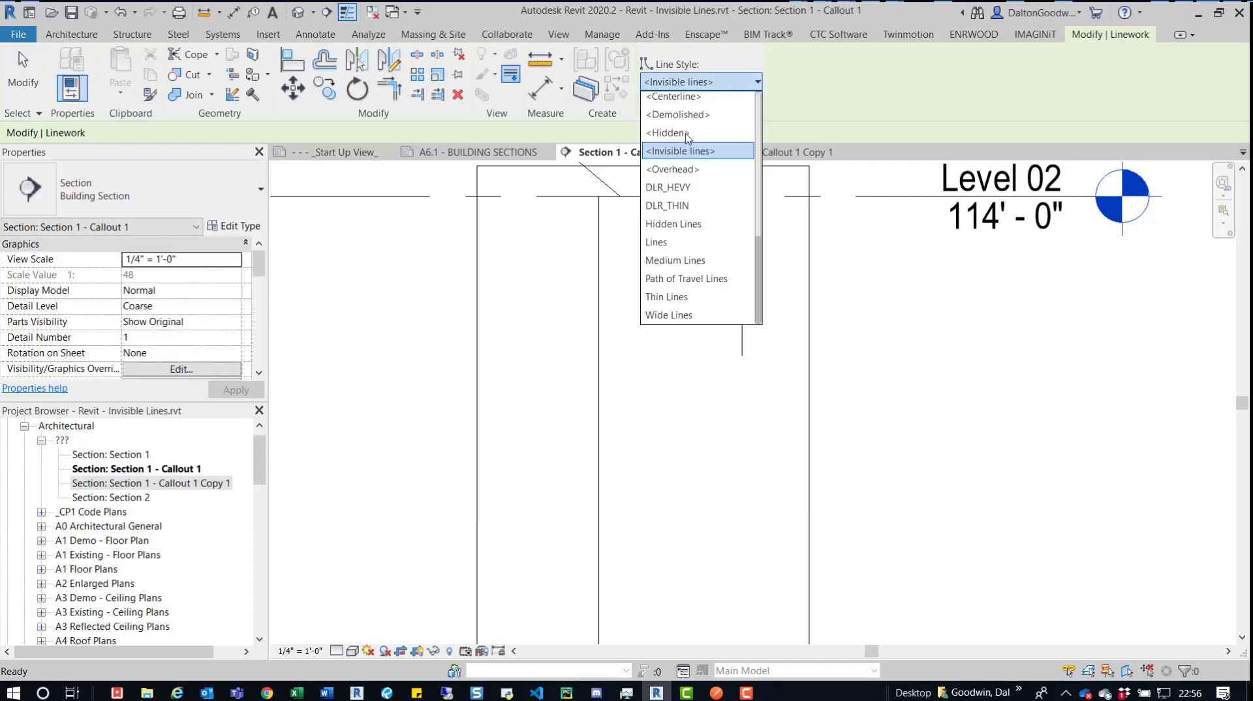
pyautogui.scroll(2, 678, 229)
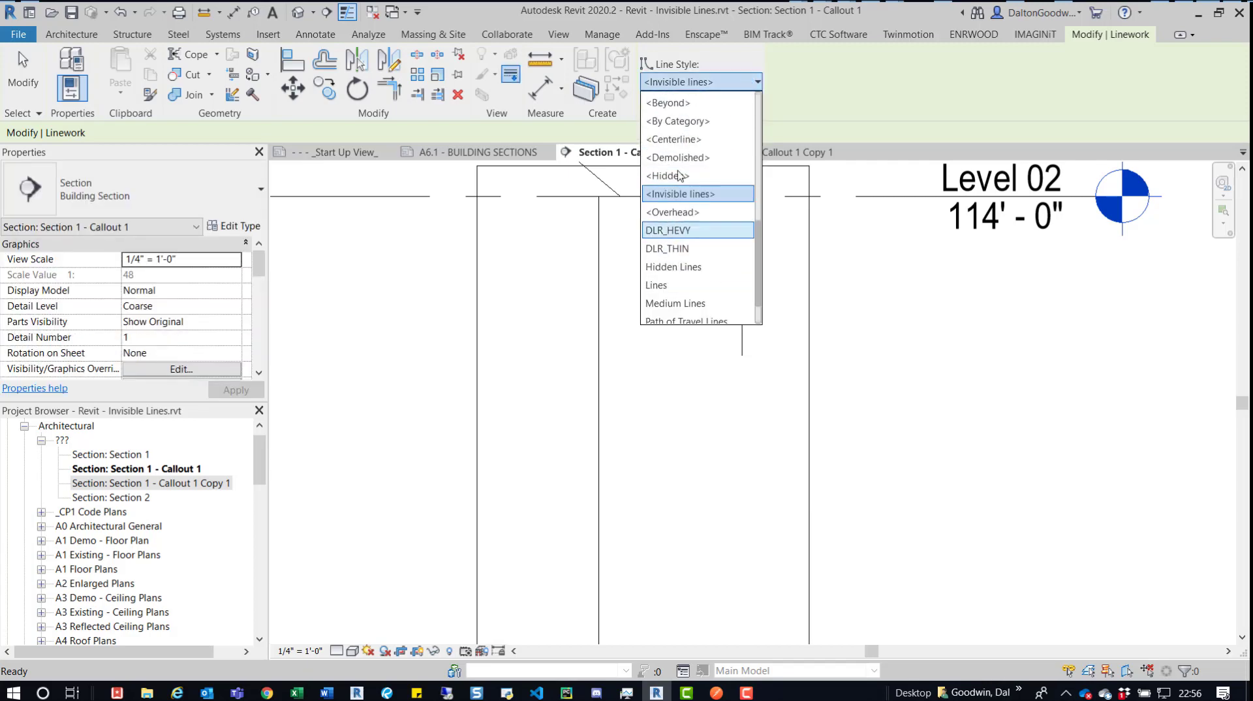
pyautogui.scroll(2, 679, 215)
pyautogui.click(692, 161)
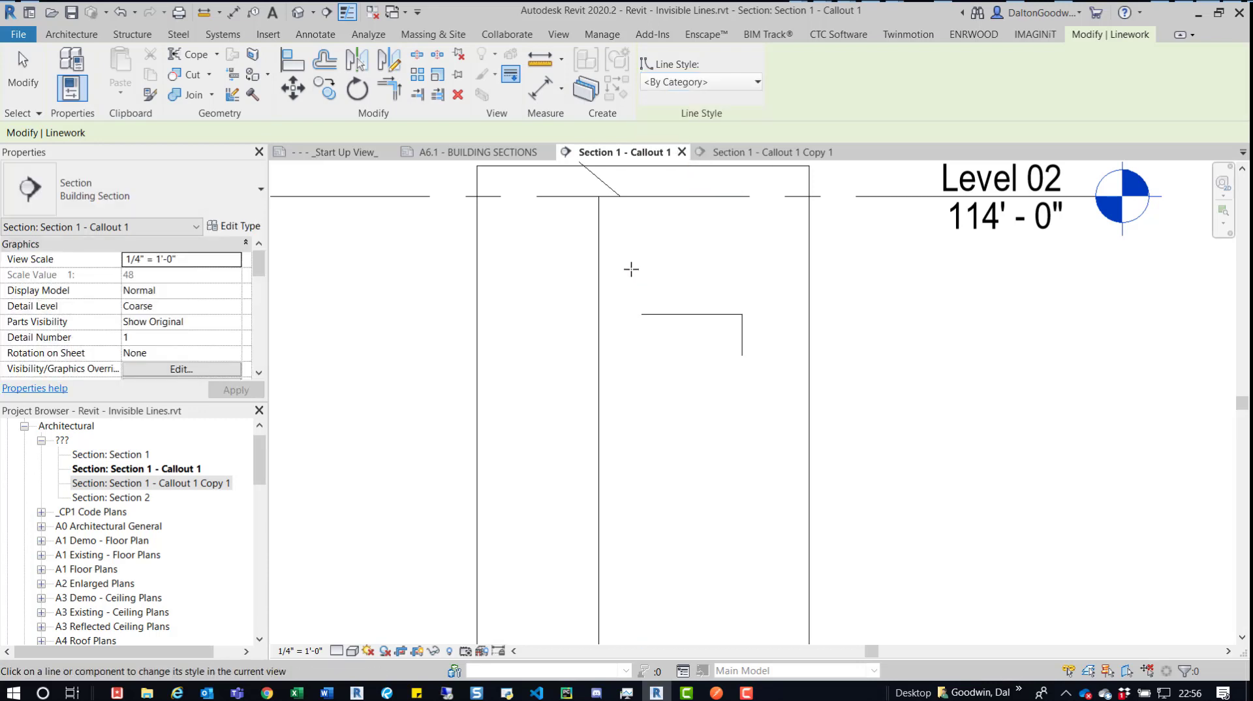
pyautogui.click(642, 258)
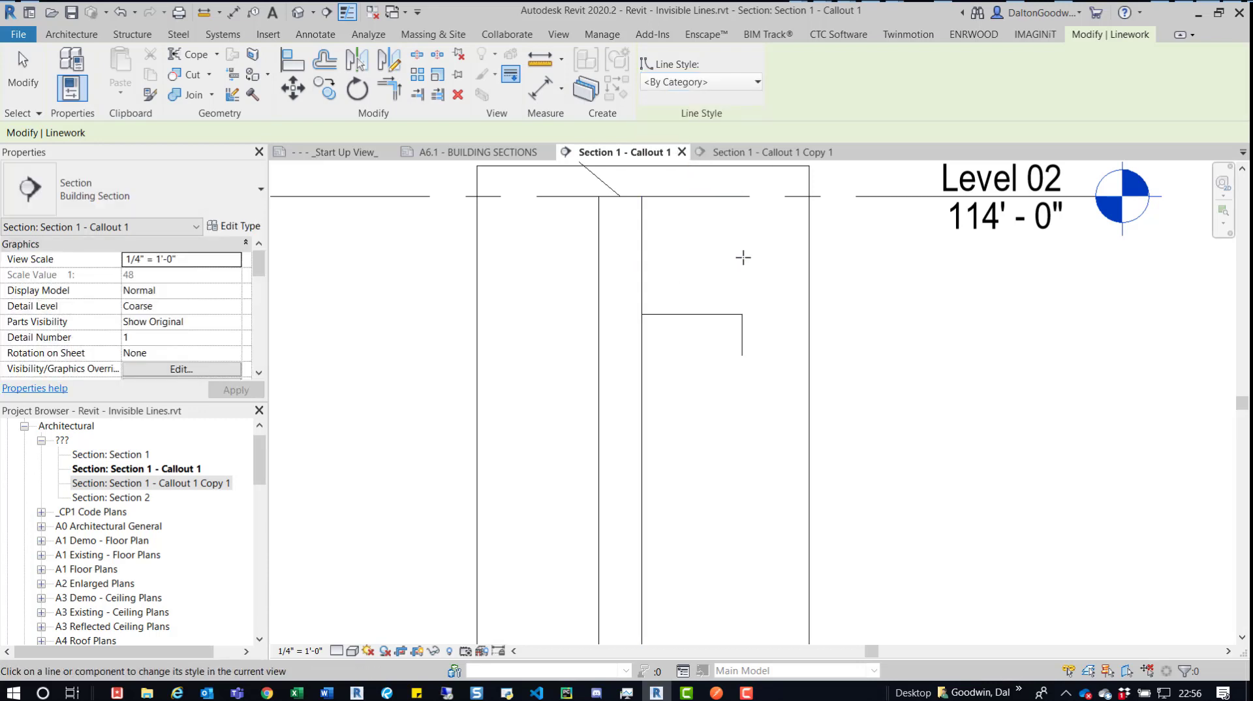
pyautogui.press('Escape')
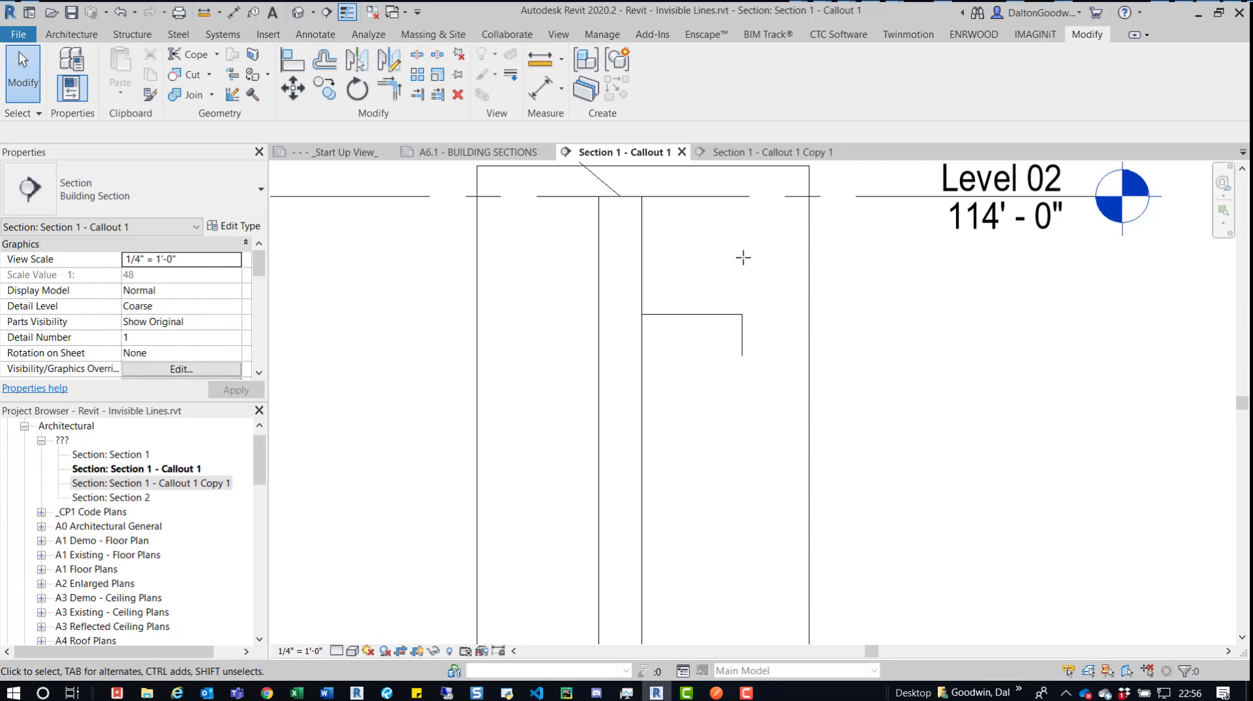